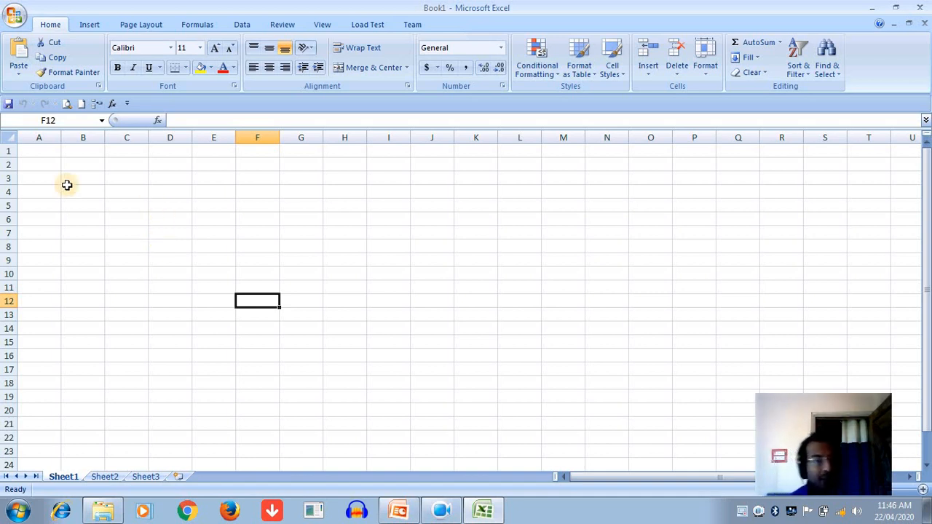
- For cells A1:G15, choose a thicker solid line style in red as the custom border line
left_click_drag(33, 151, 296, 348)
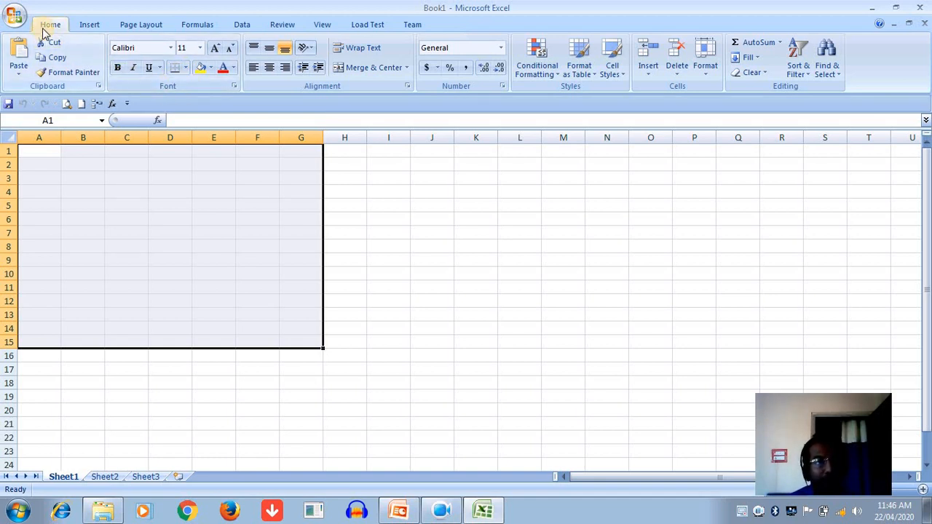
left_click(186, 68)
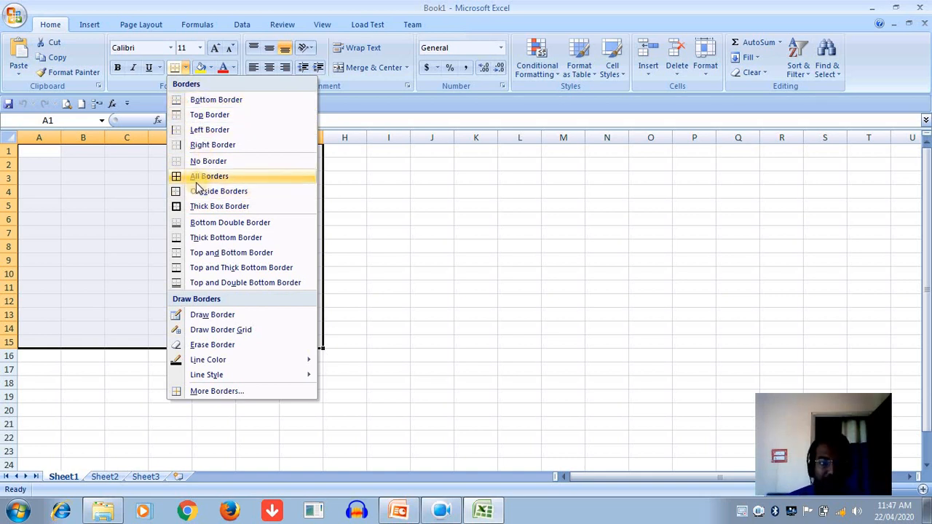
left_click(203, 393)
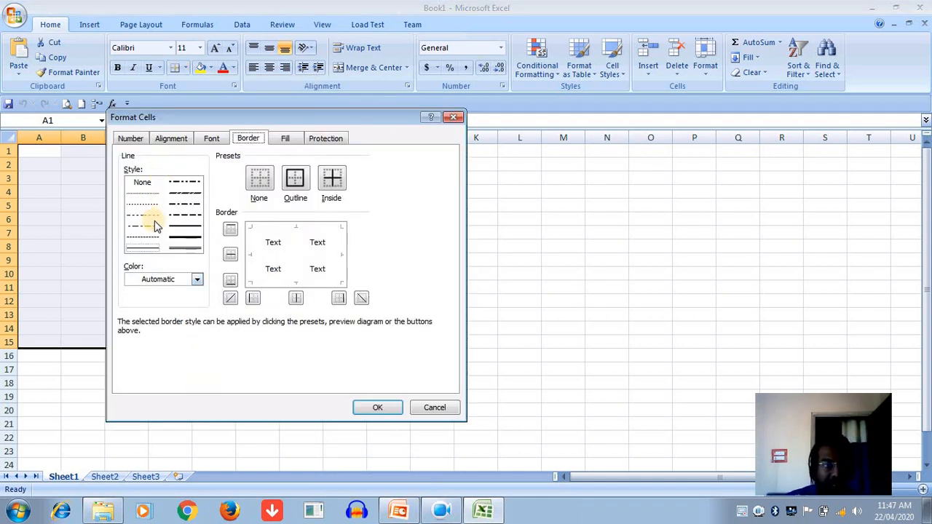
left_click(141, 186)
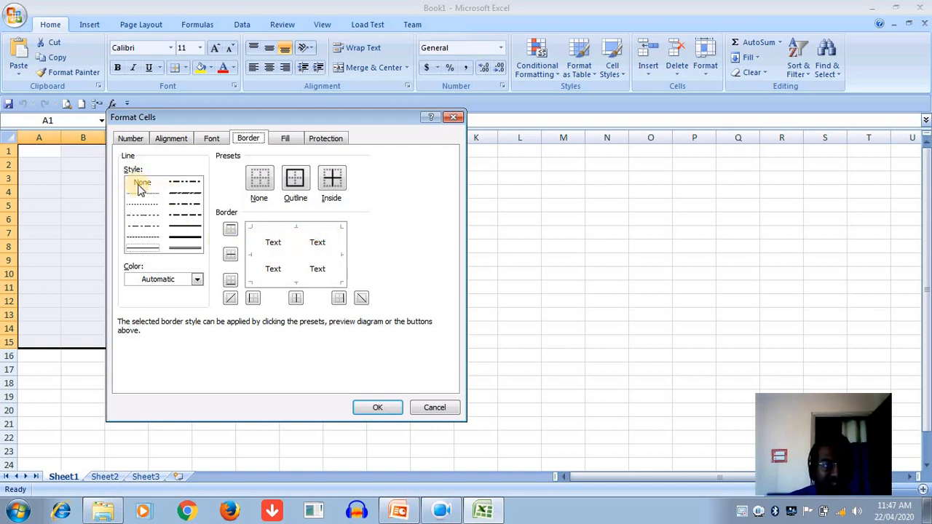
left_click(184, 235)
left_click(184, 228)
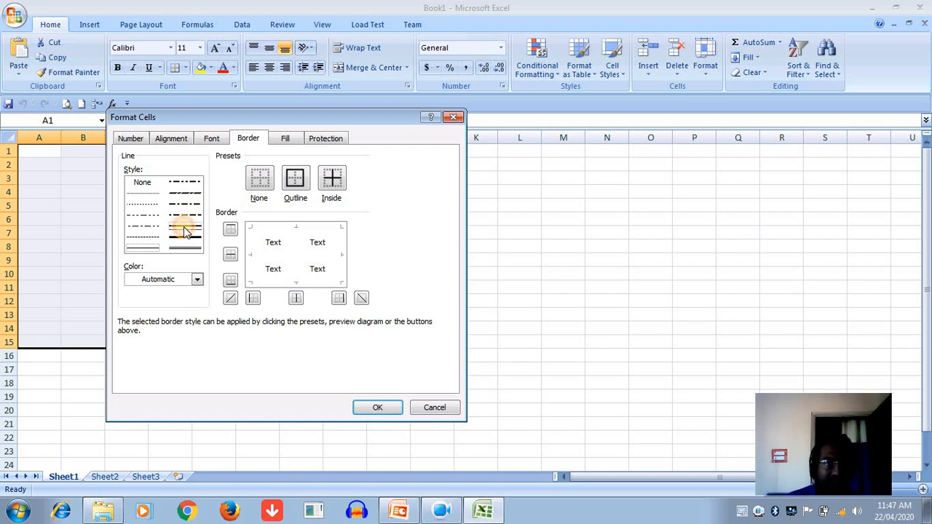
left_click(198, 280)
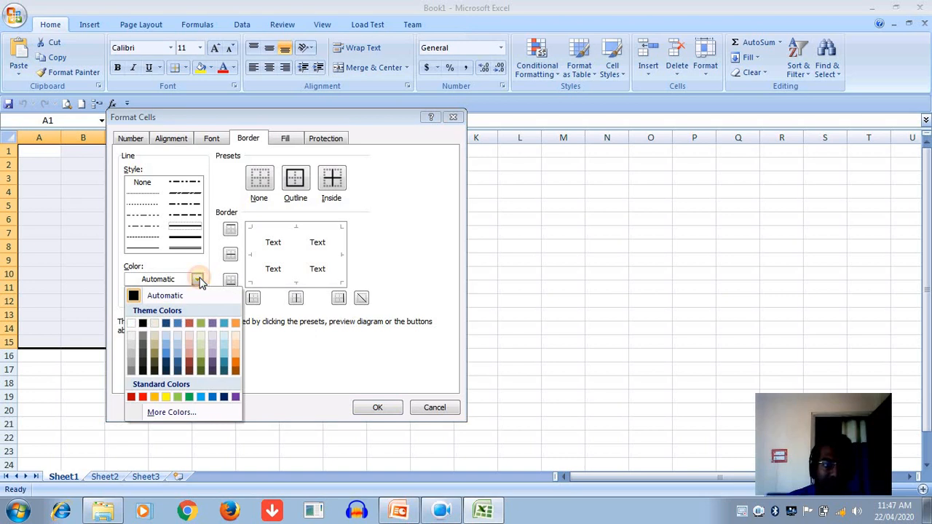
left_click(144, 397)
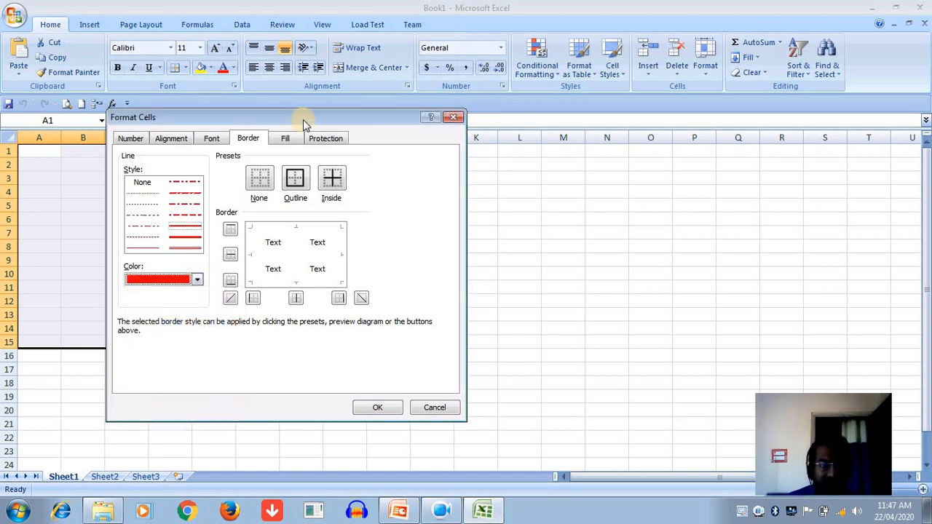
- Apply the red line to all outer edges and inner vertical and horizontal borders of cells A1:G15
left_click(269, 239)
left_click(254, 246)
left_click(273, 281)
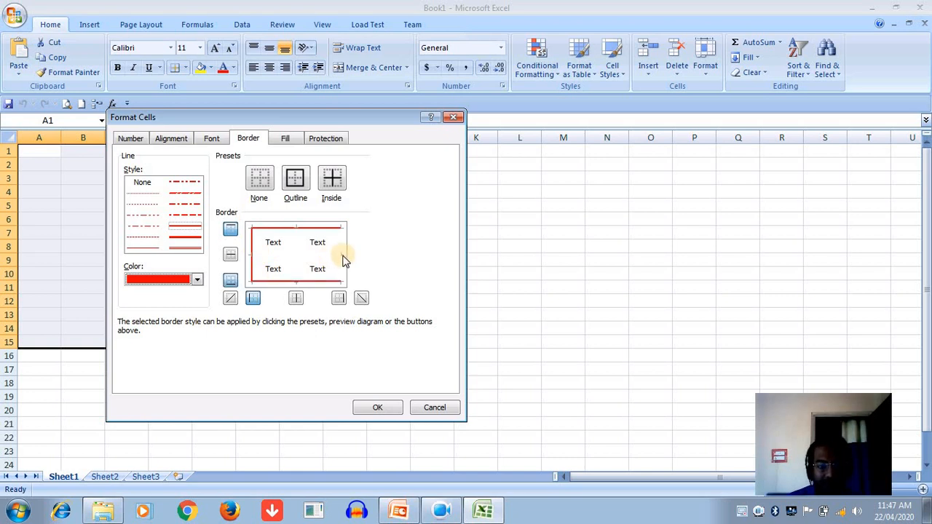
left_click(341, 255)
left_click(295, 256)
left_click(267, 251)
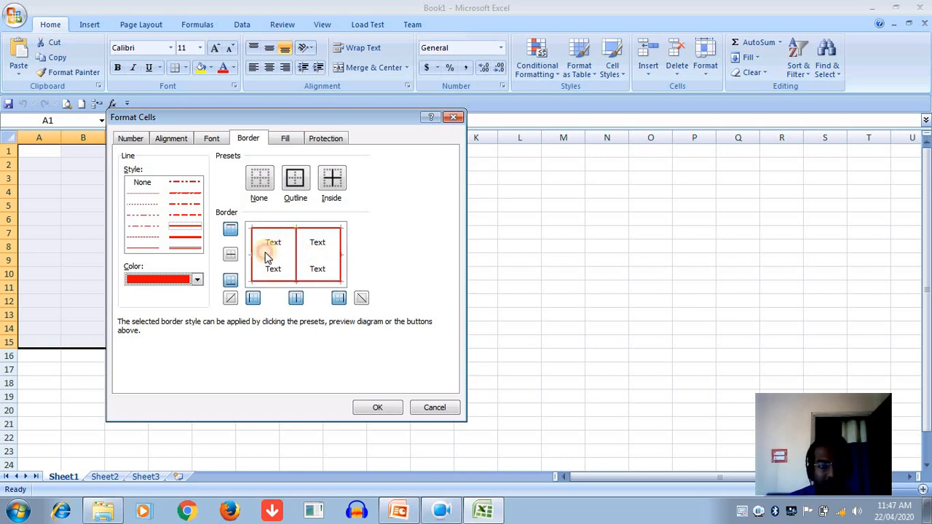
left_click(385, 409)
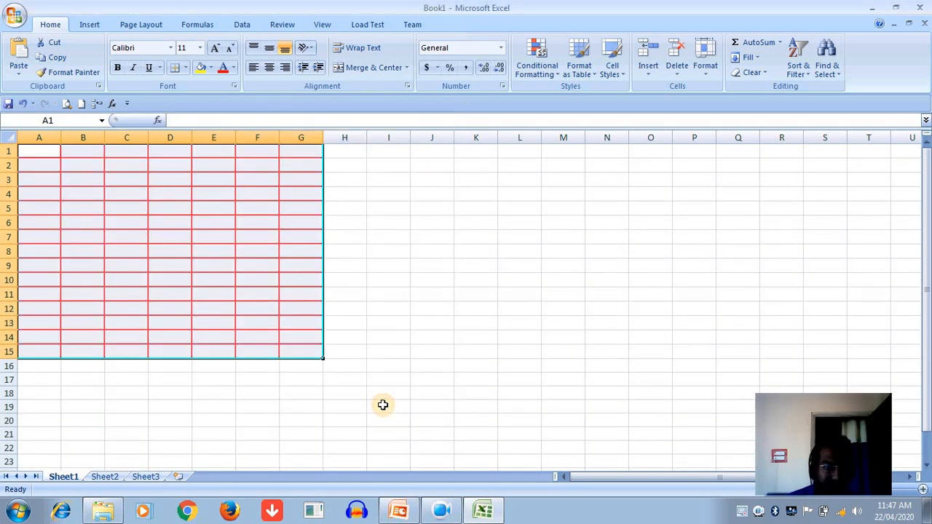
left_click(368, 362)
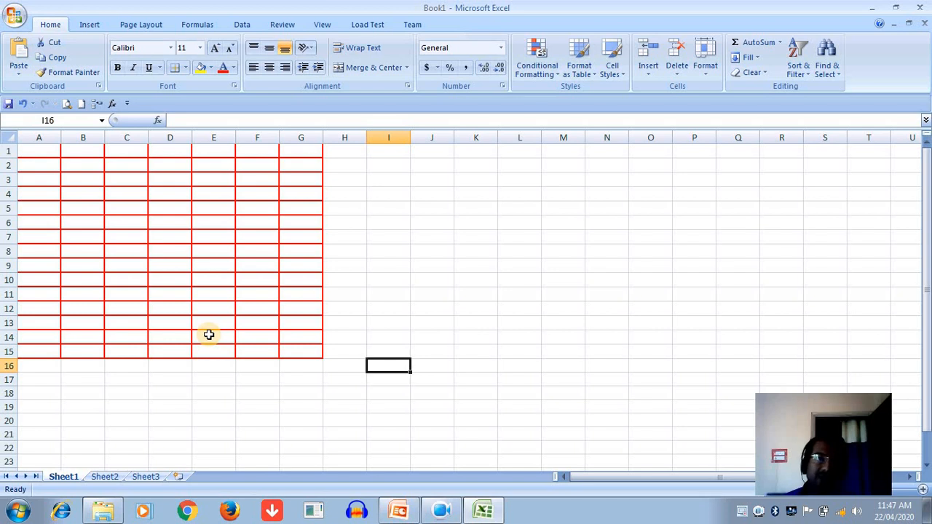
left_click(186, 67)
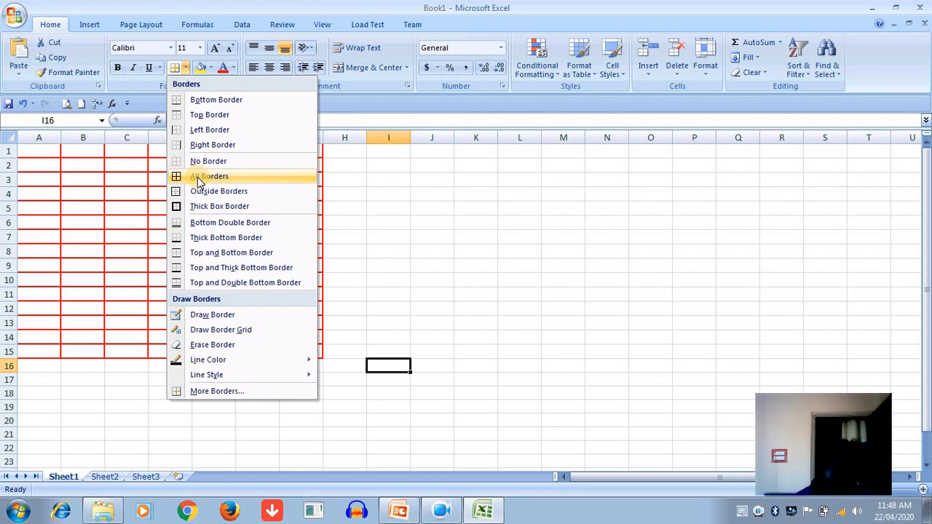
left_click(337, 256)
- Set the row height of the bordered table A1:G15 to 20.00
left_click_drag(38, 150, 308, 356)
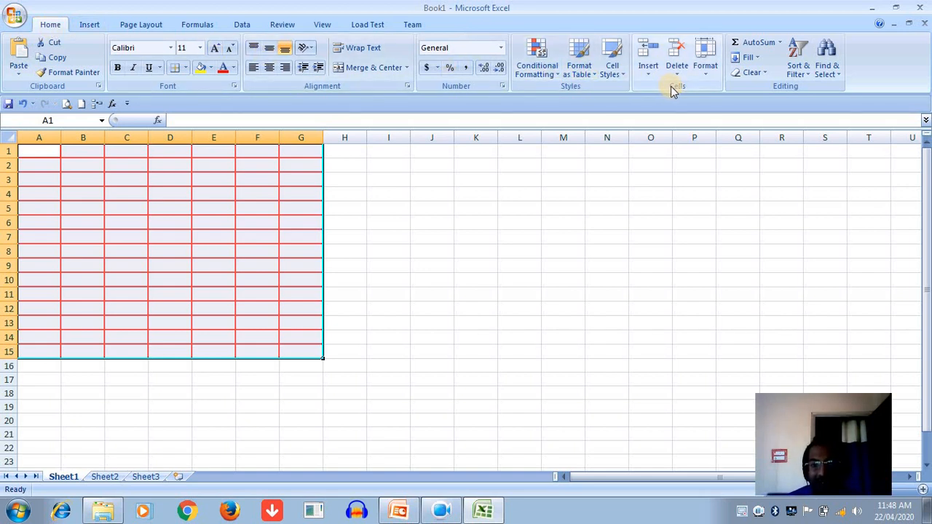
left_click(706, 71)
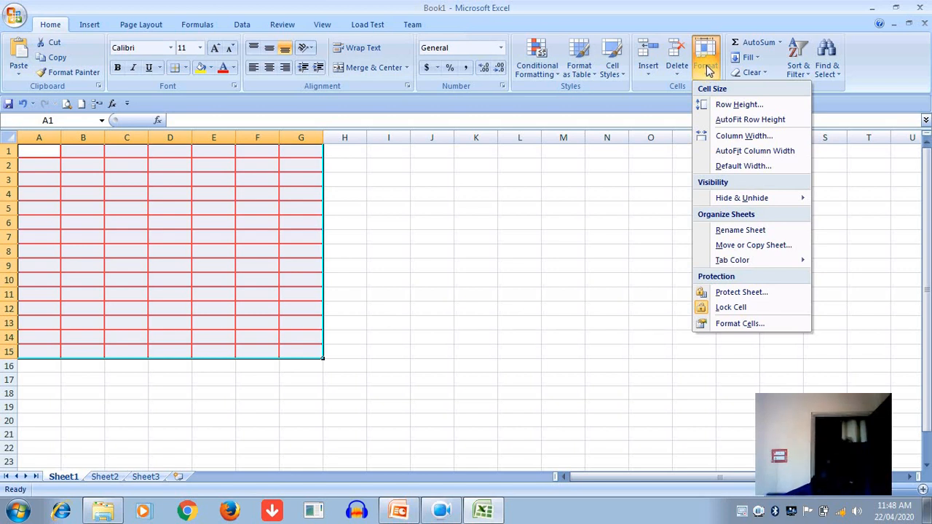
left_click(737, 105)
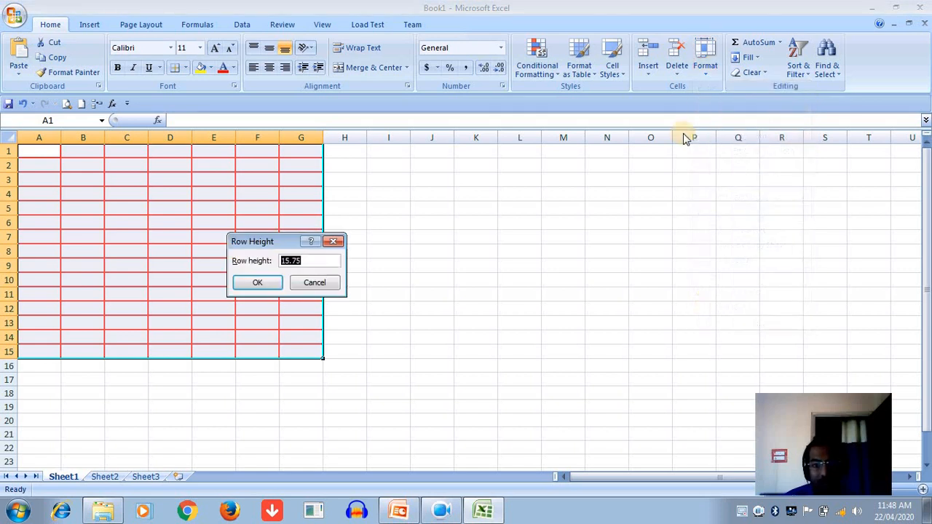
left_click_drag(284, 244, 478, 225)
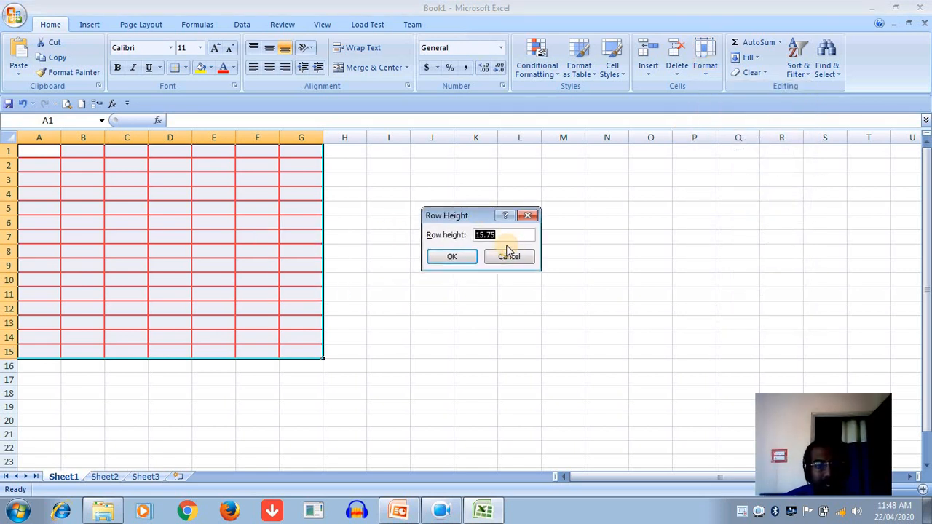
left_click(506, 235)
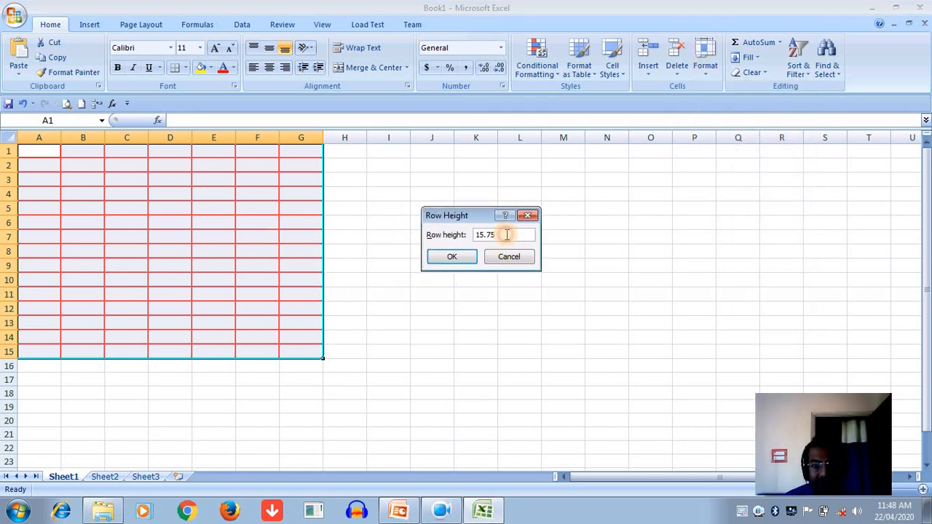
key("BackSpace")
key("BackSpace")
key("BackSpace")
key("BackSpace")
key("BackSpace")
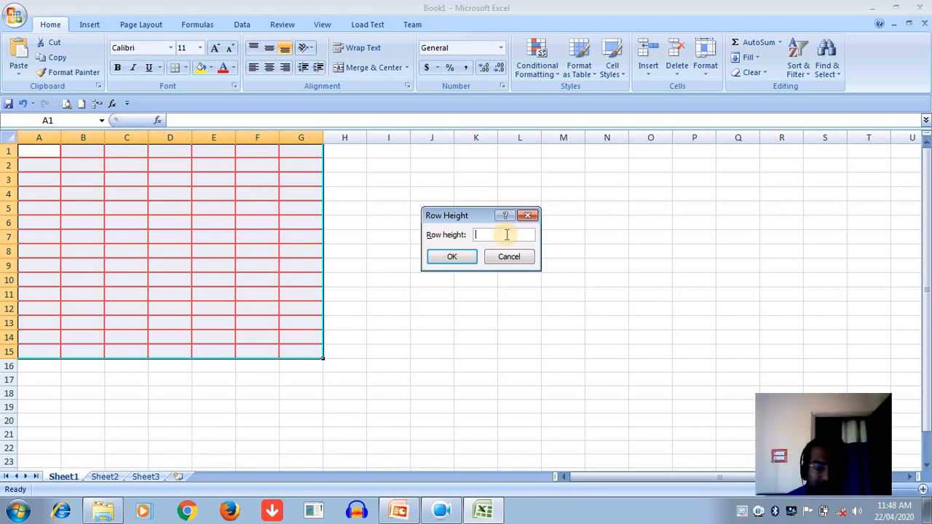
type("20.00")
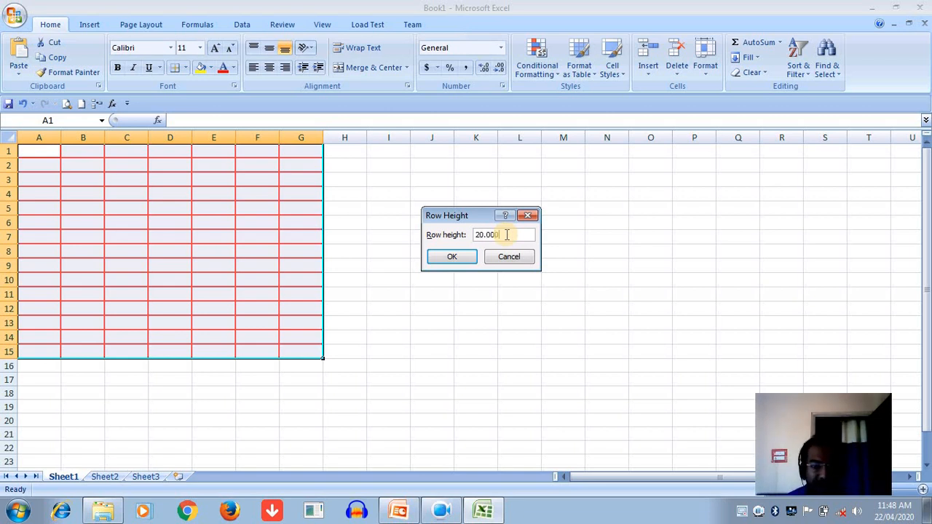
type("0")
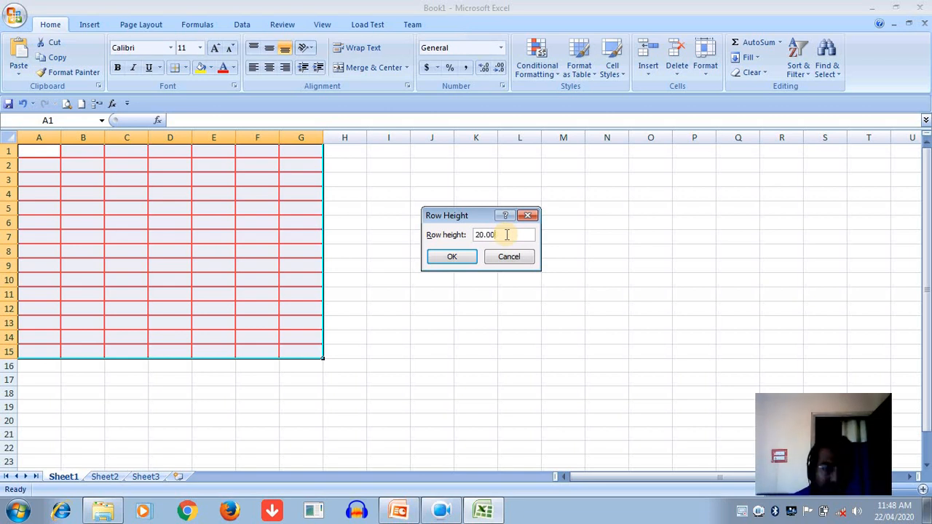
left_click(473, 257)
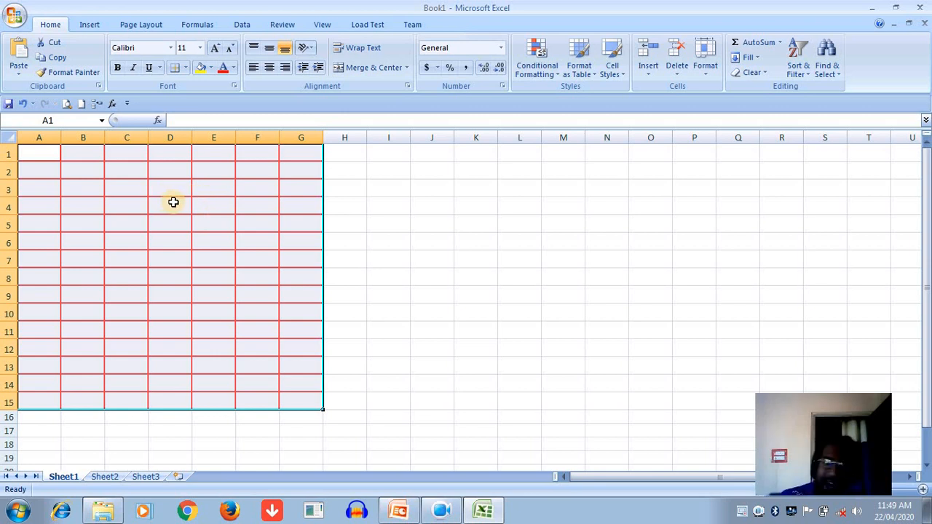
- Set the column width of the bordered table's columns A to G to 10.00
left_click(705, 76)
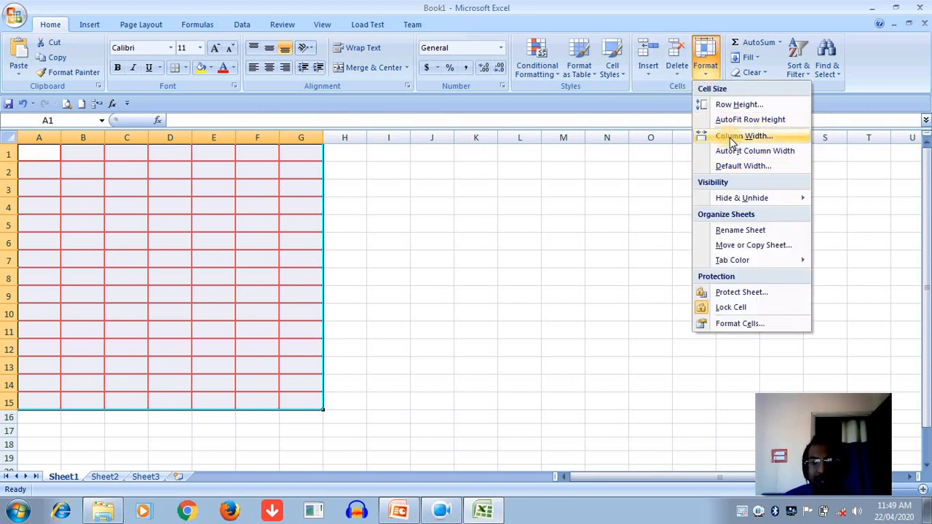
left_click(729, 136)
left_click(505, 236)
key("BackSpace")
key("BackSpace")
key("BackSpace")
key("BackSpace")
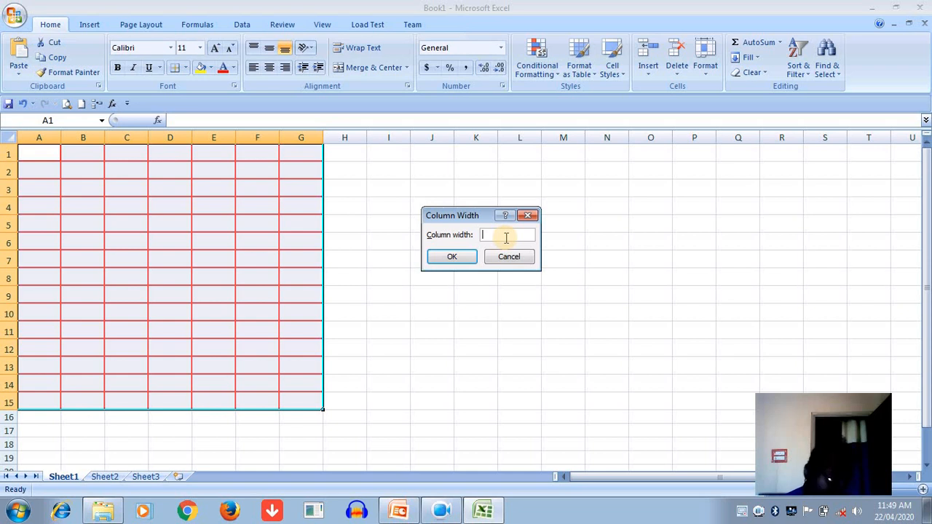
type("10.00")
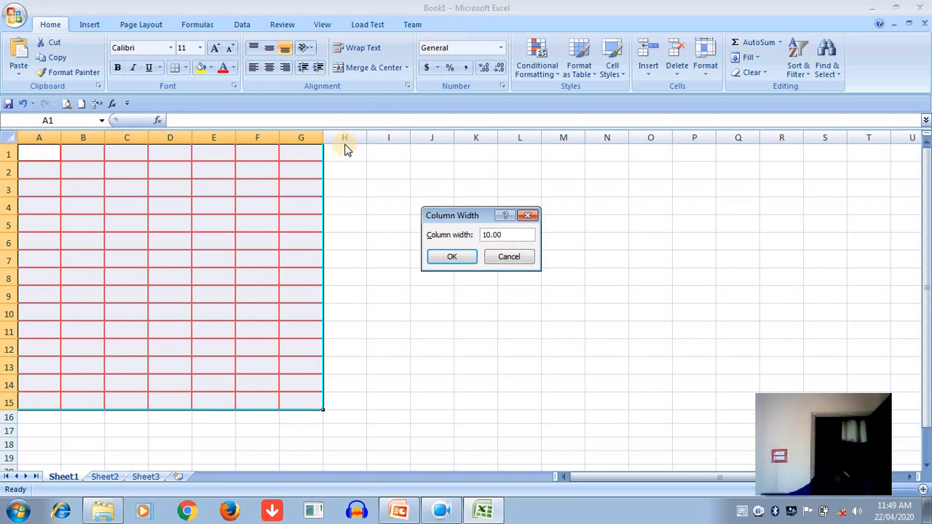
left_click(457, 258)
left_click(349, 277)
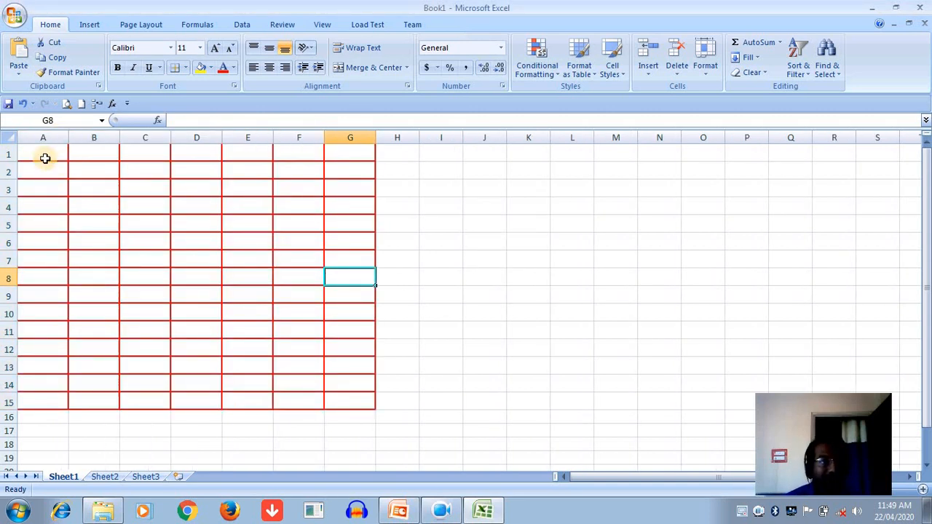
left_click(102, 177)
left_click_drag(51, 149, 329, 397)
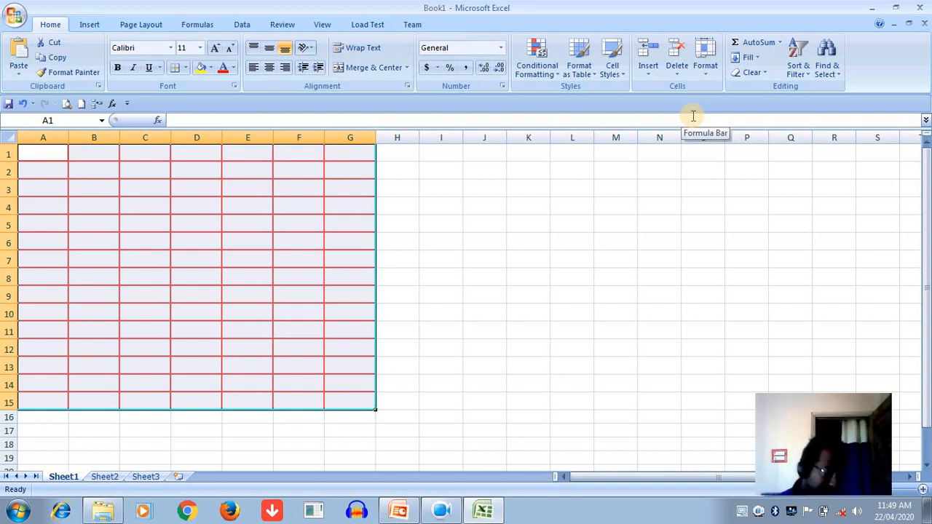
left_click(448, 159)
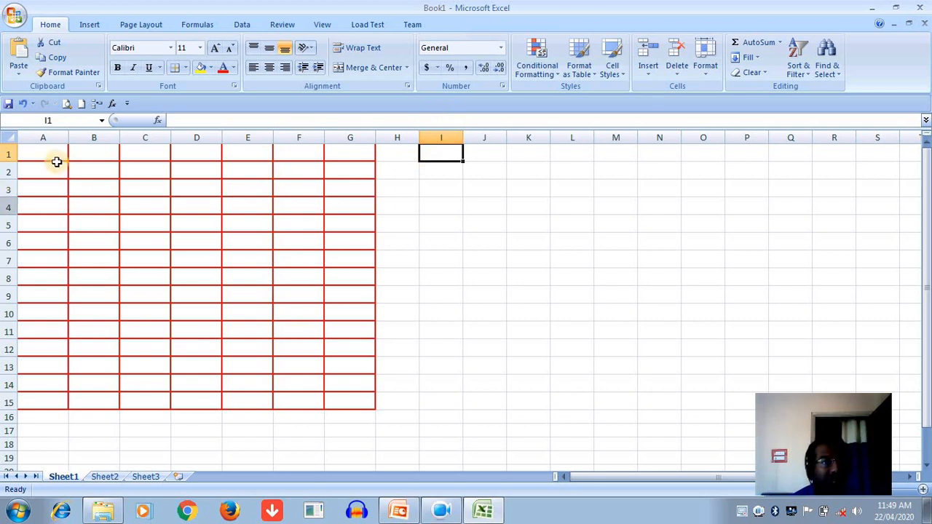
- Merge and center cells A1:G1 across the table's first row and enter the title MARKSHEET
left_click_drag(33, 154, 344, 161)
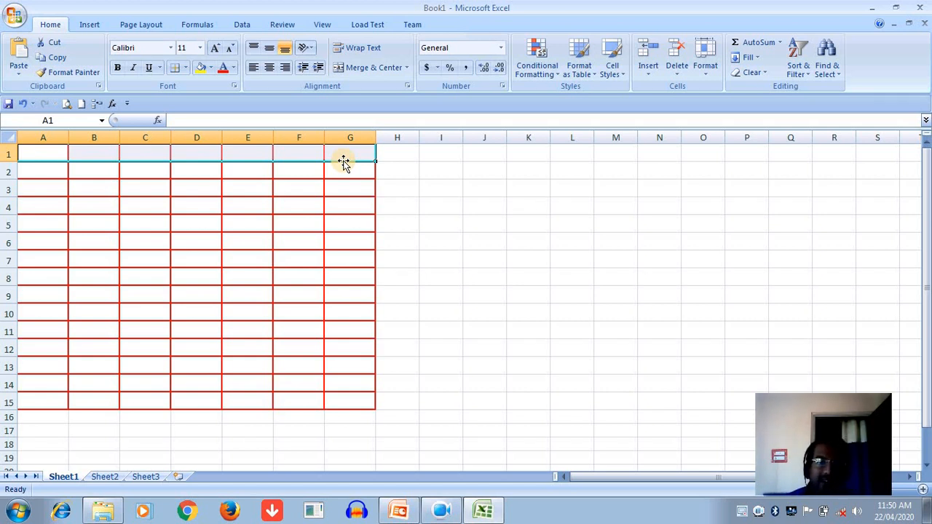
left_click(368, 67)
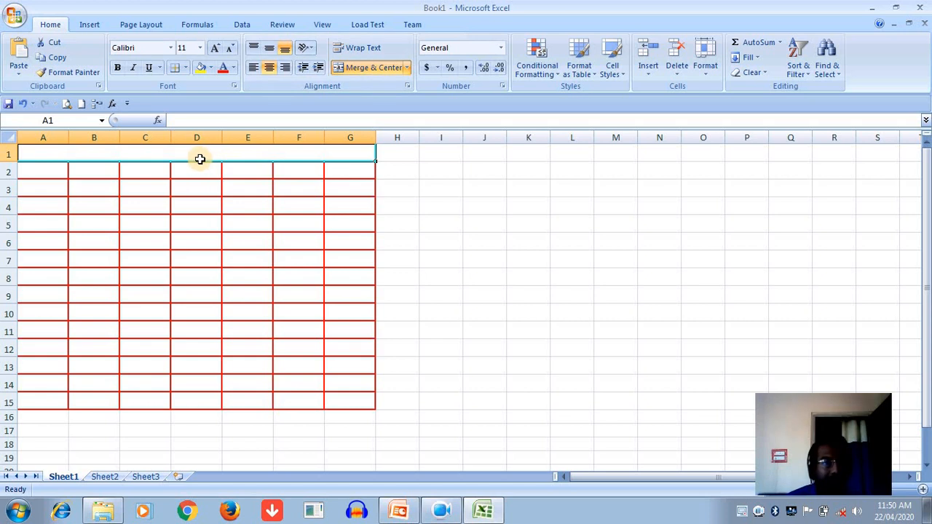
double_click(194, 154)
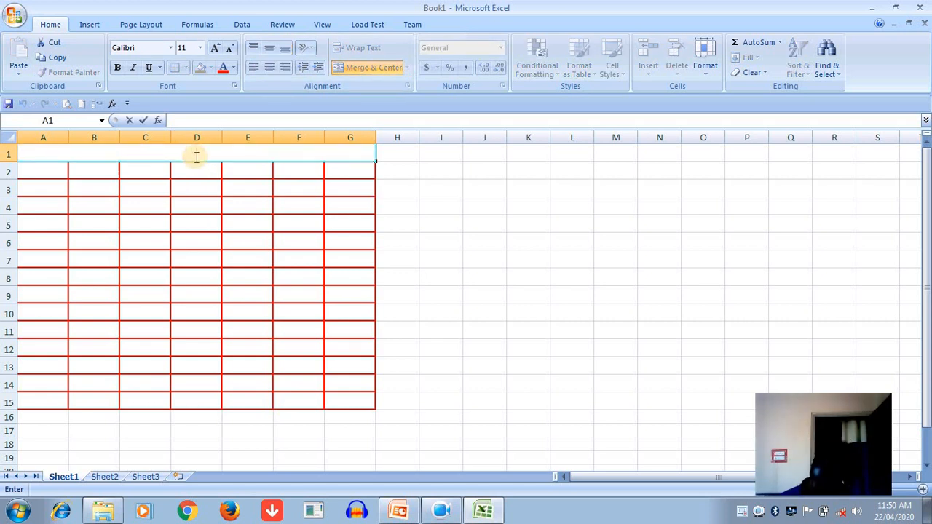
type("m")
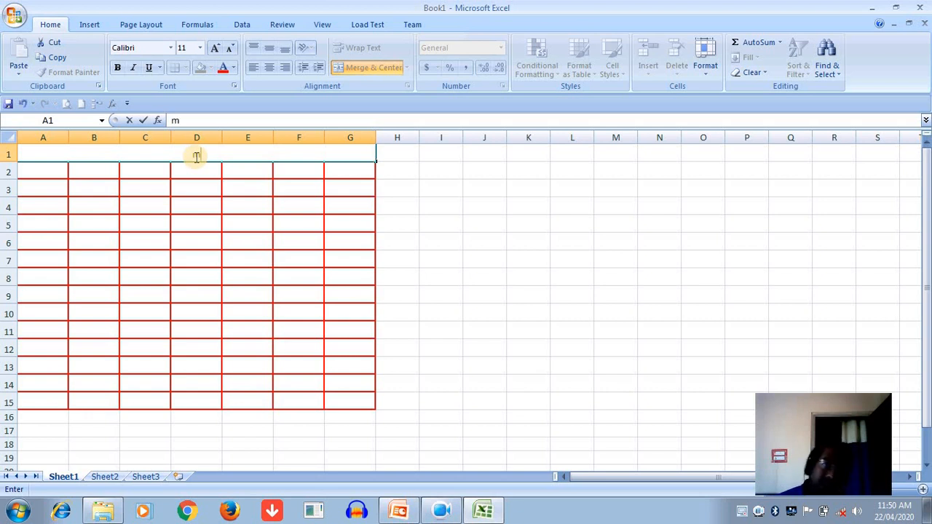
key("BackSpace")
type("M")
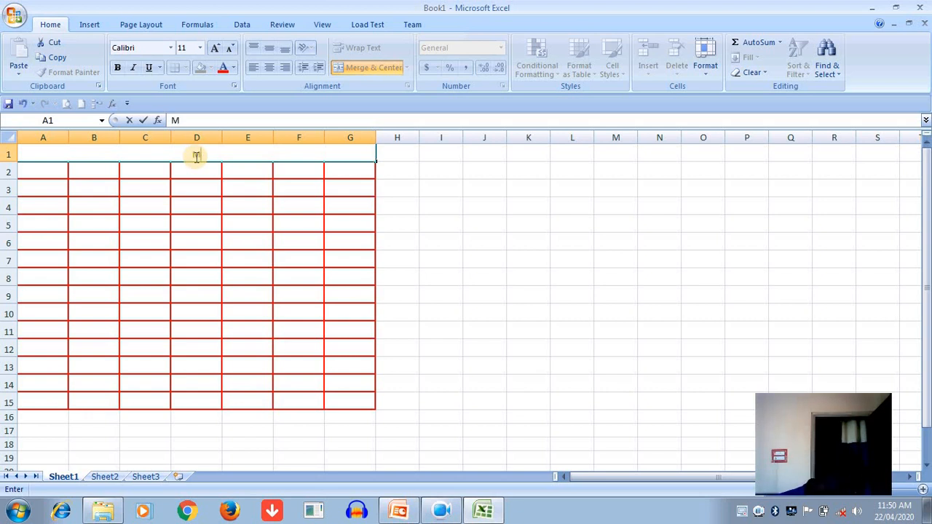
type("ARKSHEET")
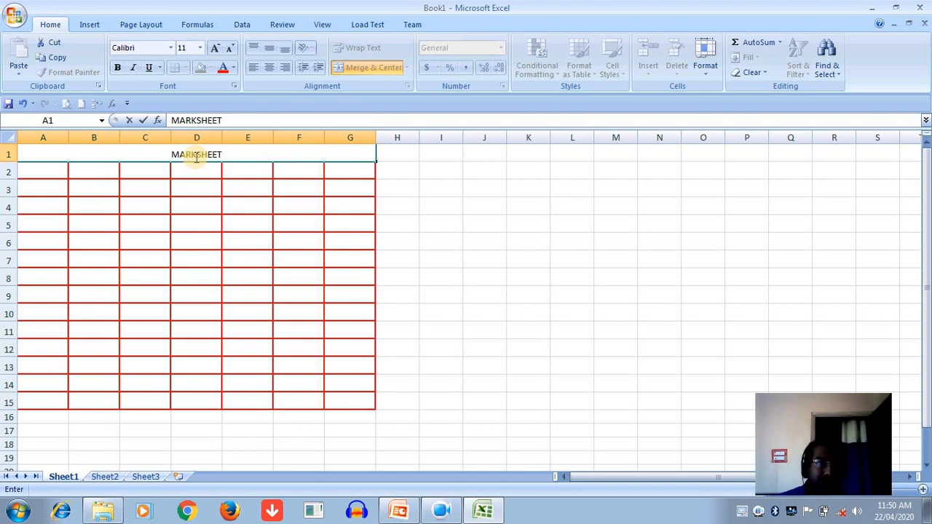
left_click(212, 360)
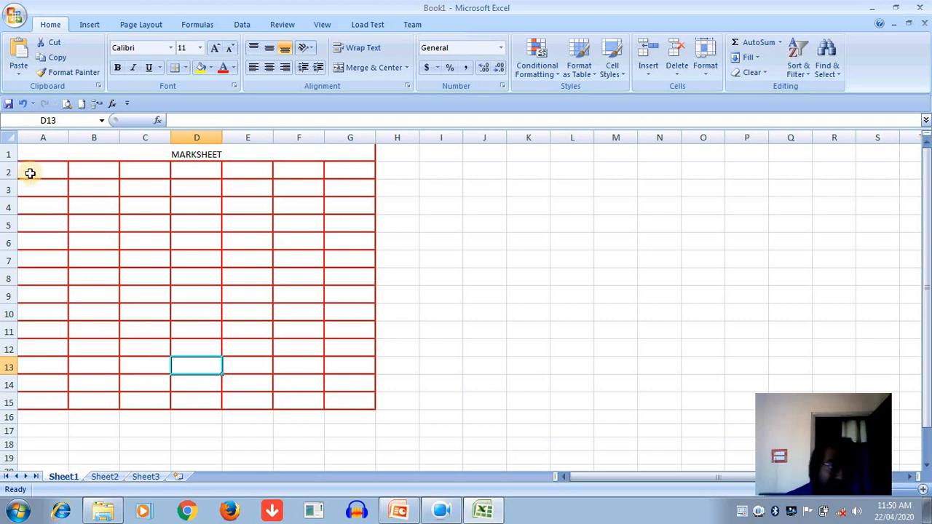
- Enter the column headers NAME, MATH, COM and ENG in cells A2 to D2
left_click(29, 169)
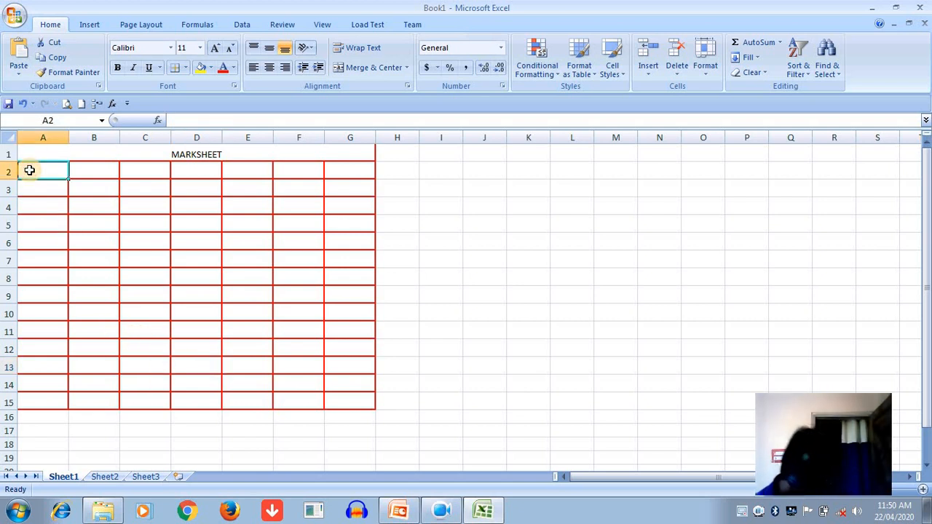
type("NAME")
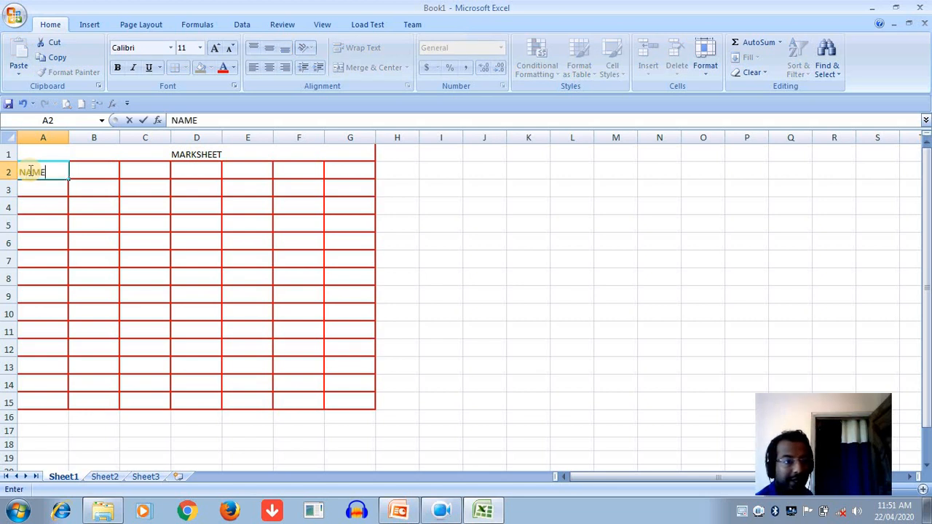
key("Tab")
type("A")
key("BackSpace")
type("MATH")
key("Tab")
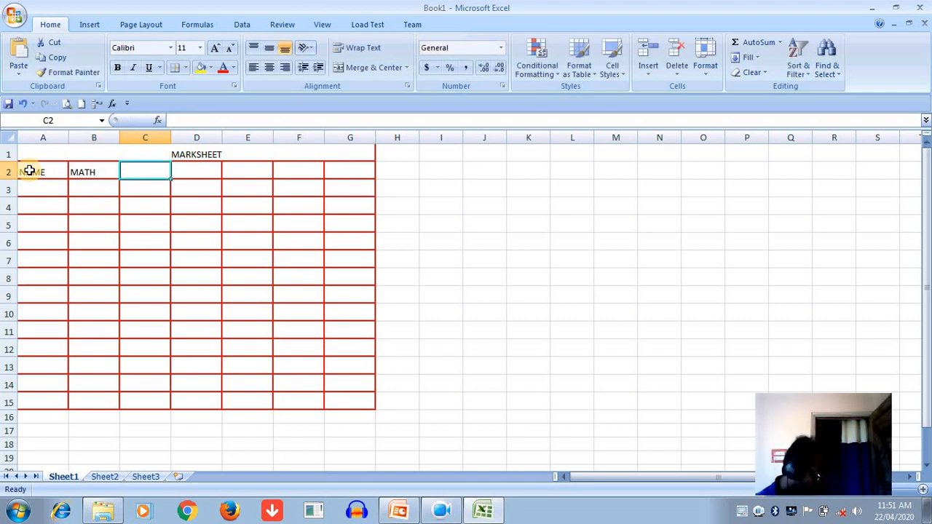
type("COM")
key("Tab")
type("ENG")
key("Tab")
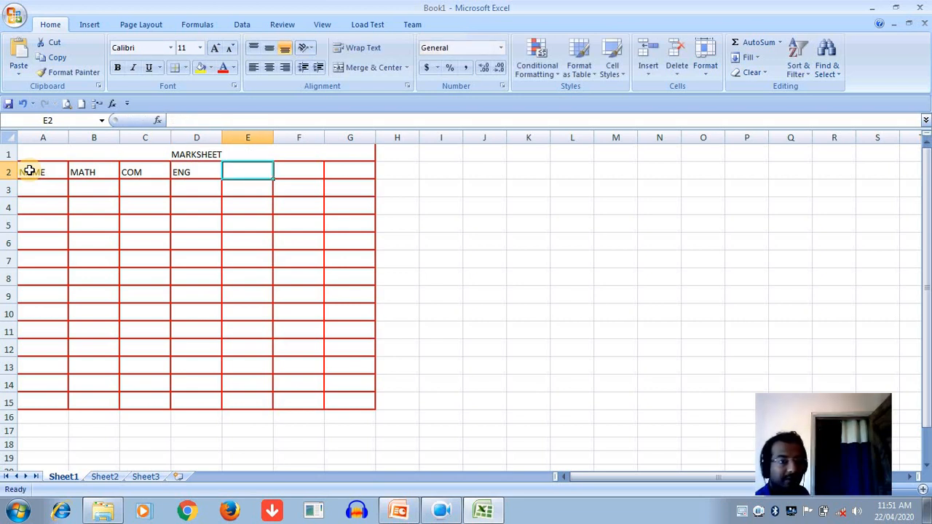
- Complete the header row with GEO, TOTAL and PER in cells E2 to G2
type("GEO")
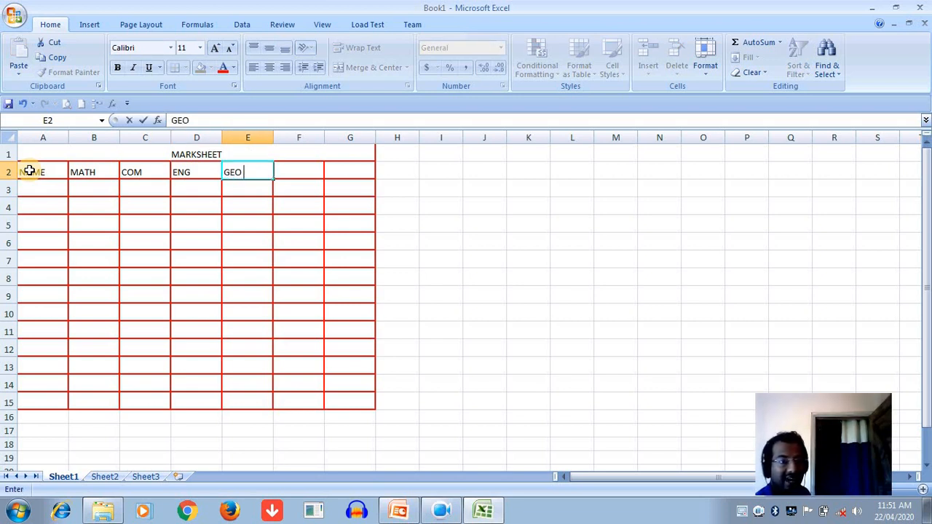
key("Tab")
type("TORT")
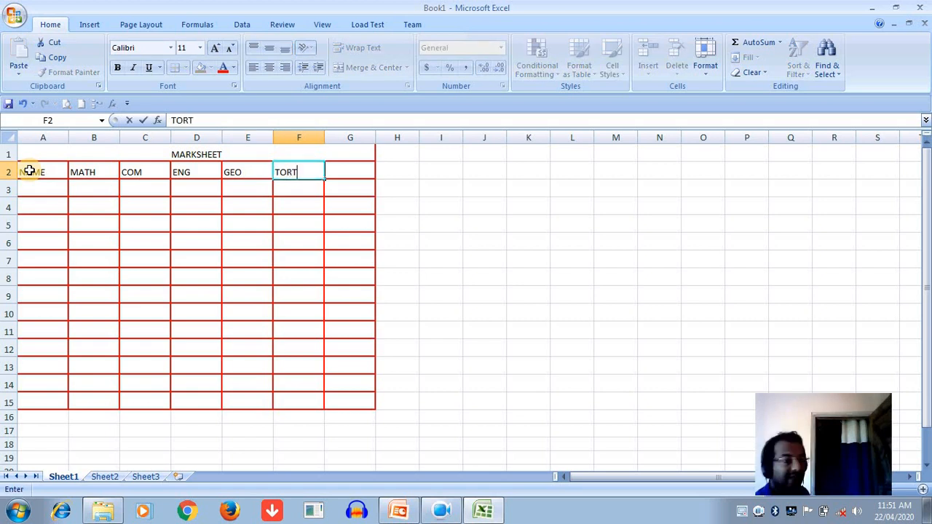
key("BackSpace")
key("BackSpace")
type("TAL")
key("Tab")
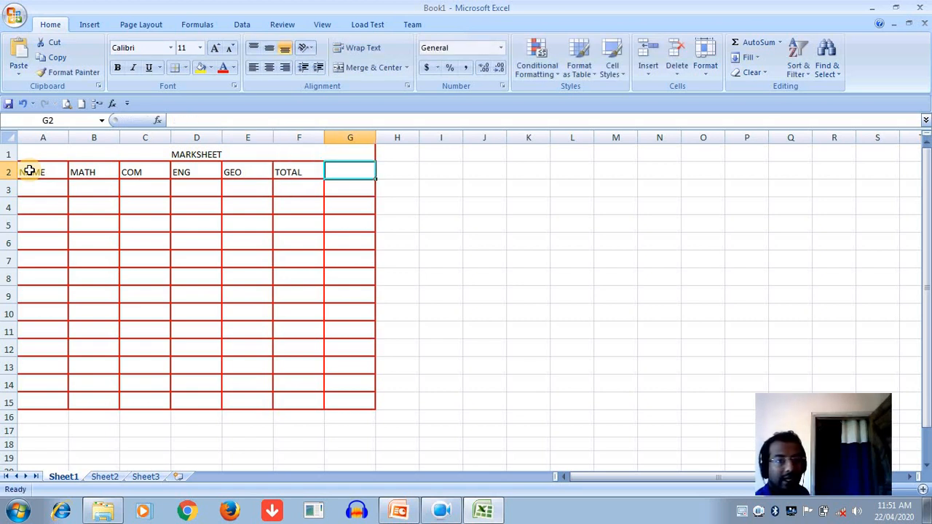
type("PER")
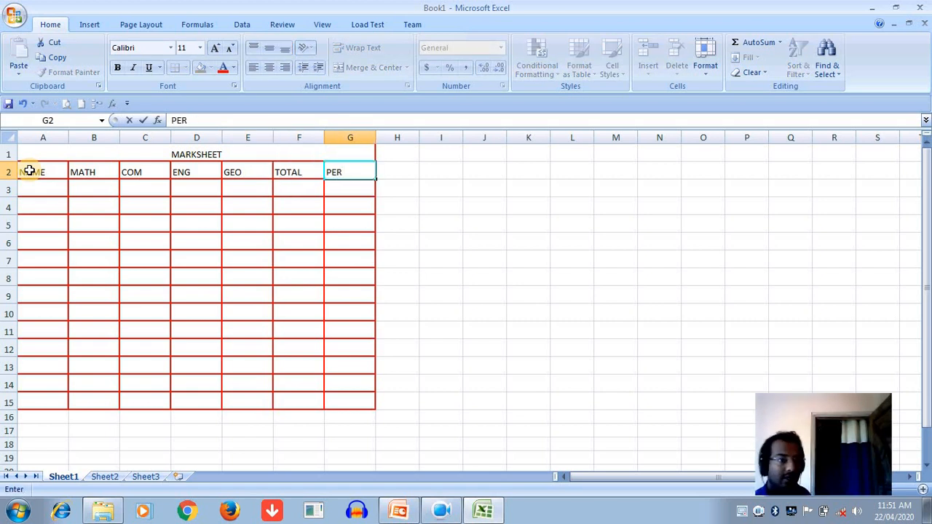
left_click(102, 237)
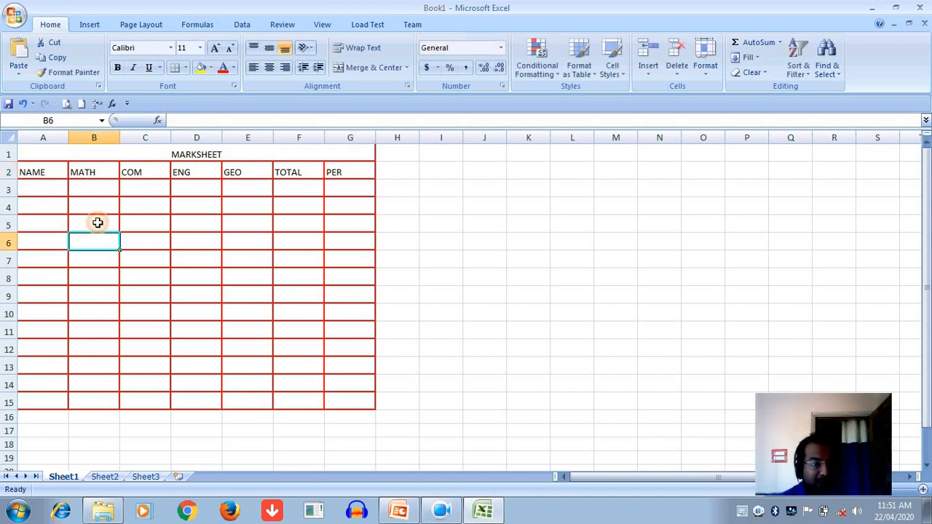
- Enter the first three students' names in cells A3 to A5 under NAME
left_click(49, 191)
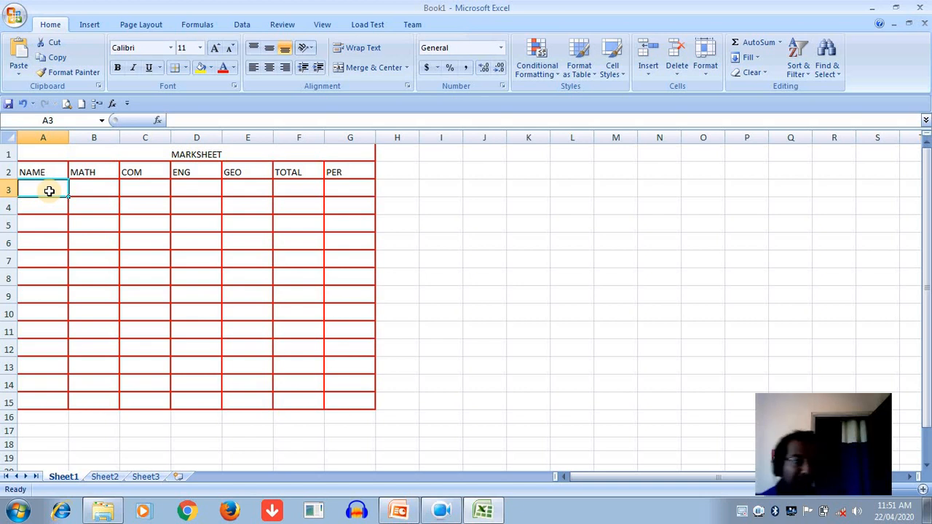
type("SACHI")
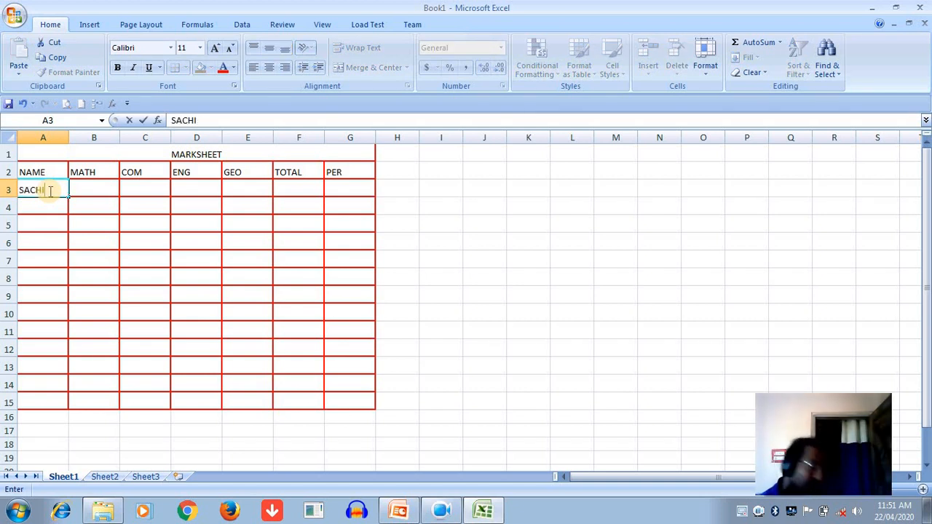
key("Return")
type("RAHUL")
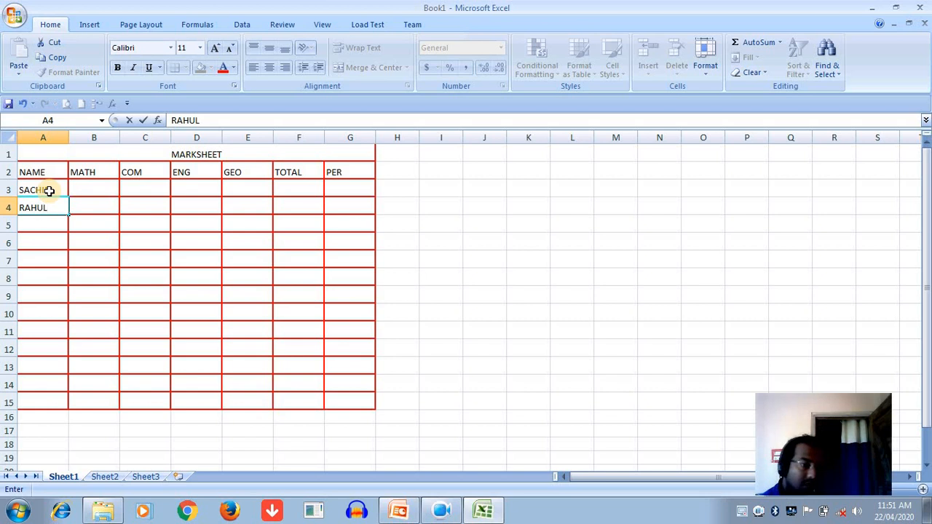
key("Return")
type("J")
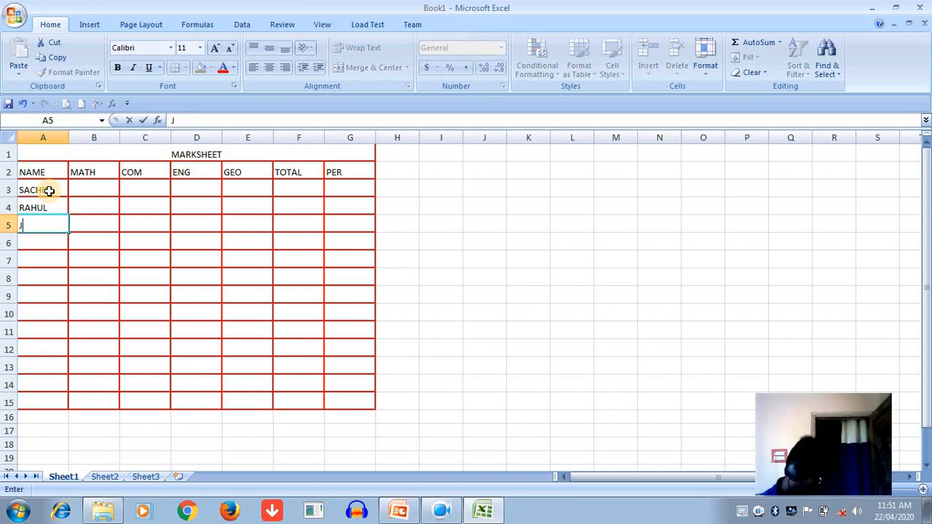
type("HON")
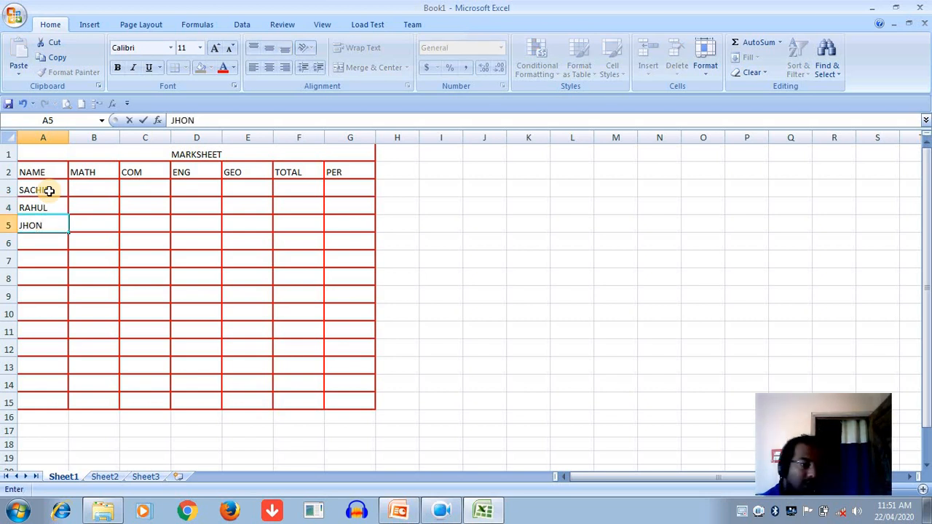
- Enter three more students' names in cells A6 to A8 and autofit column A to the longest name
key("Return")
type("RO")
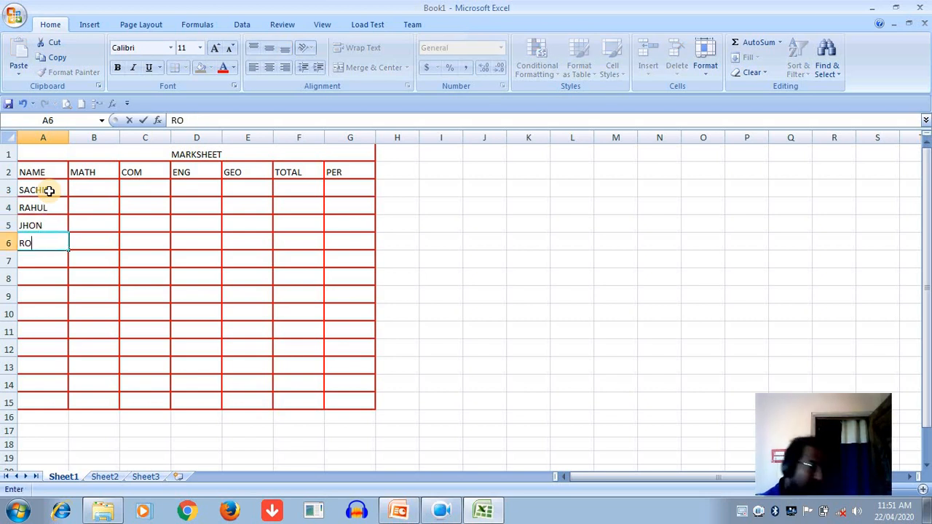
type("CKY")
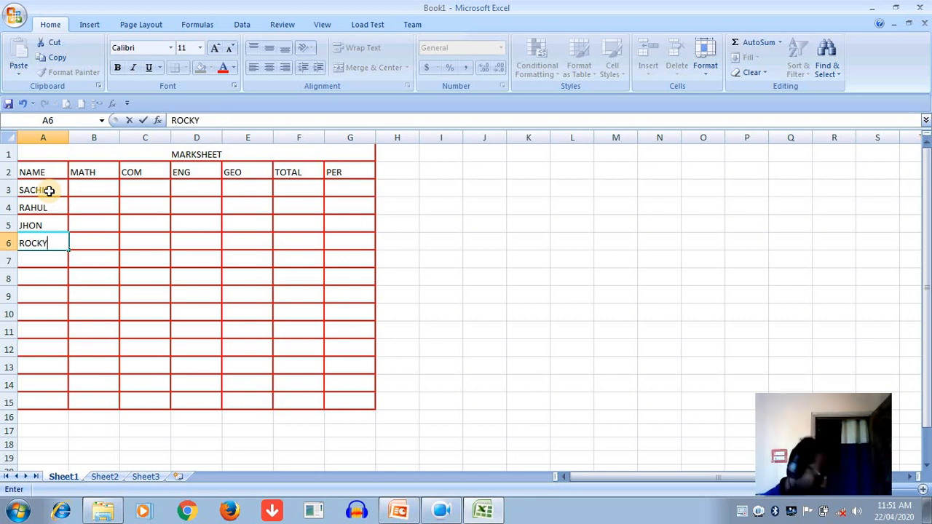
key("Return")
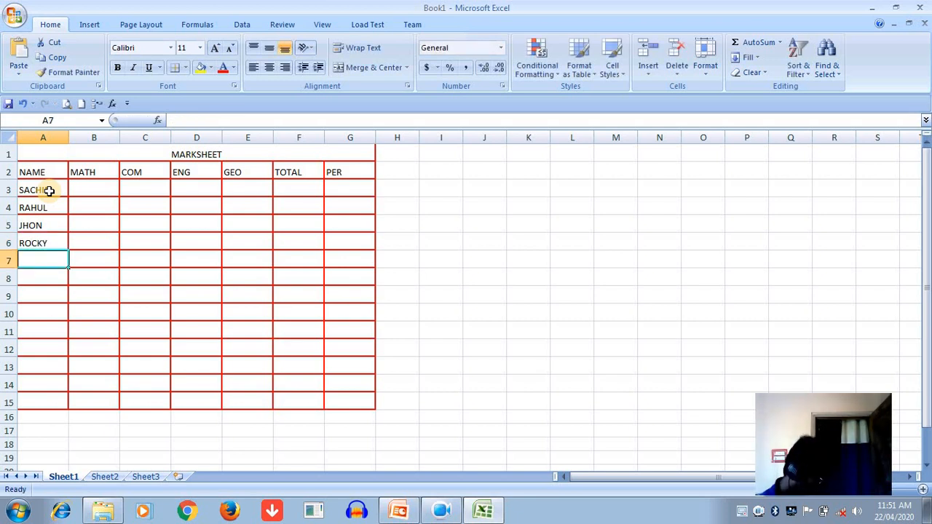
type("PITER")
key("Return")
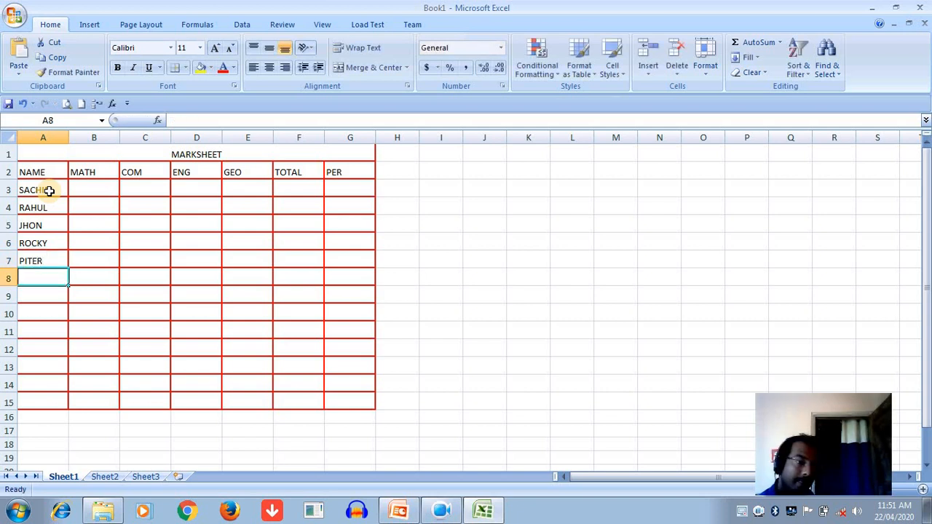
type("A")
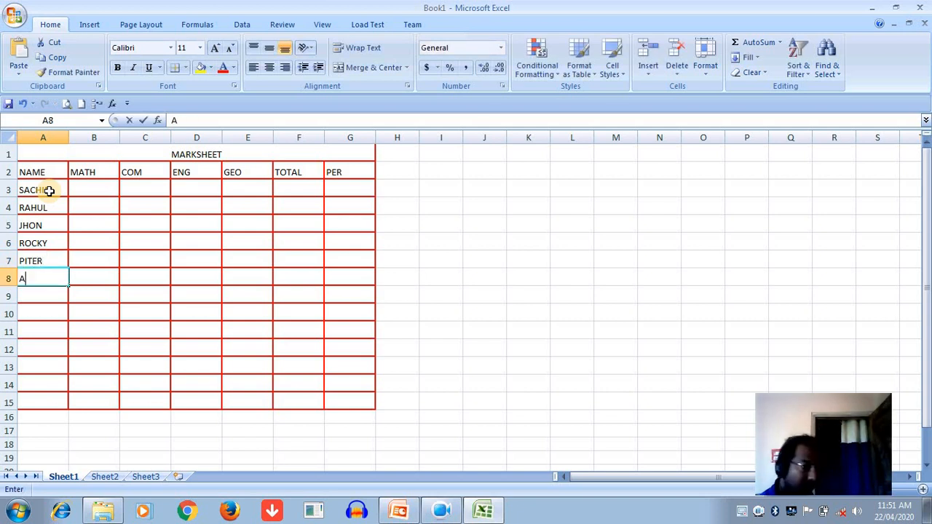
type("NDROSON")
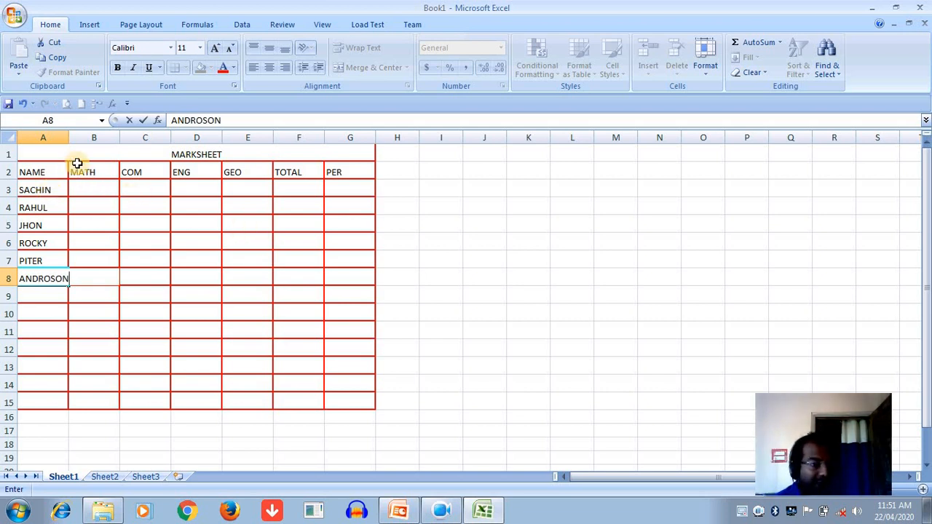
double_click(69, 133)
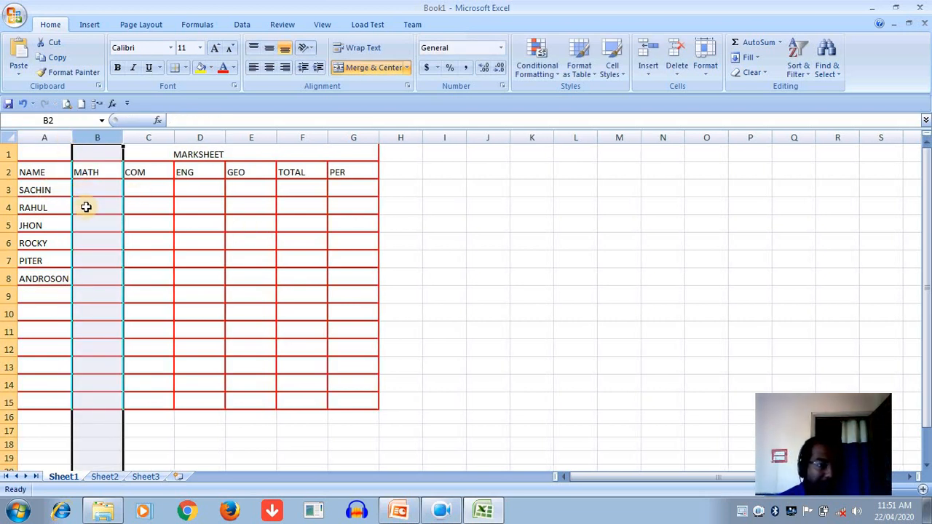
- Enter MATH marks 50 in B3 and 60 in B4, and fill the series down to B8
left_click(114, 183)
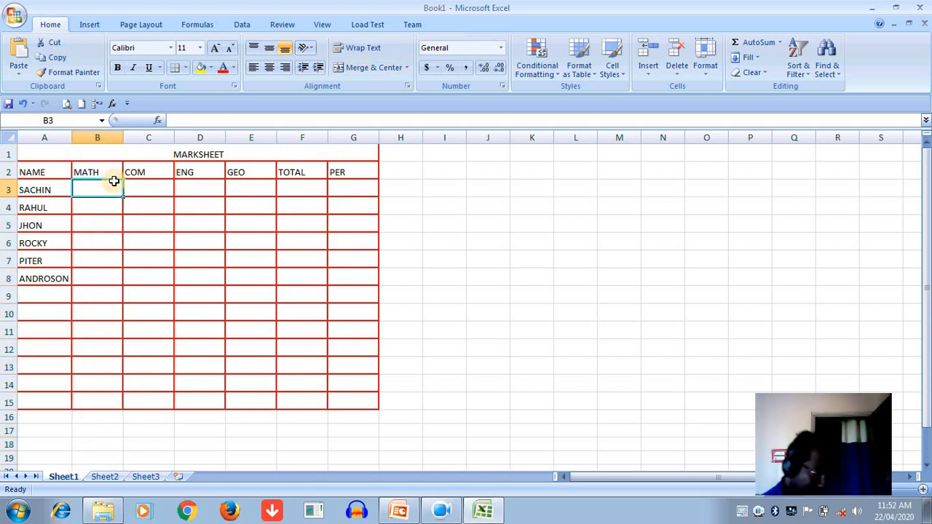
type("50")
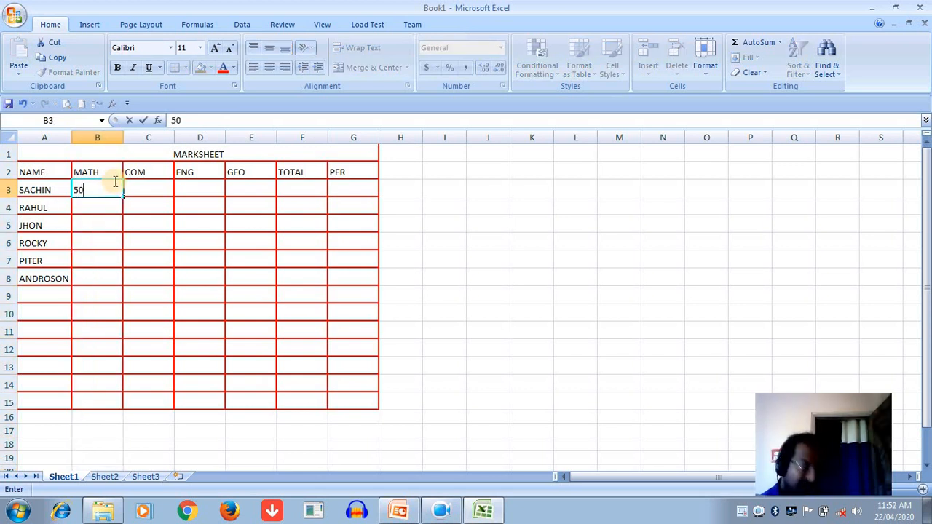
key("Return")
type("60")
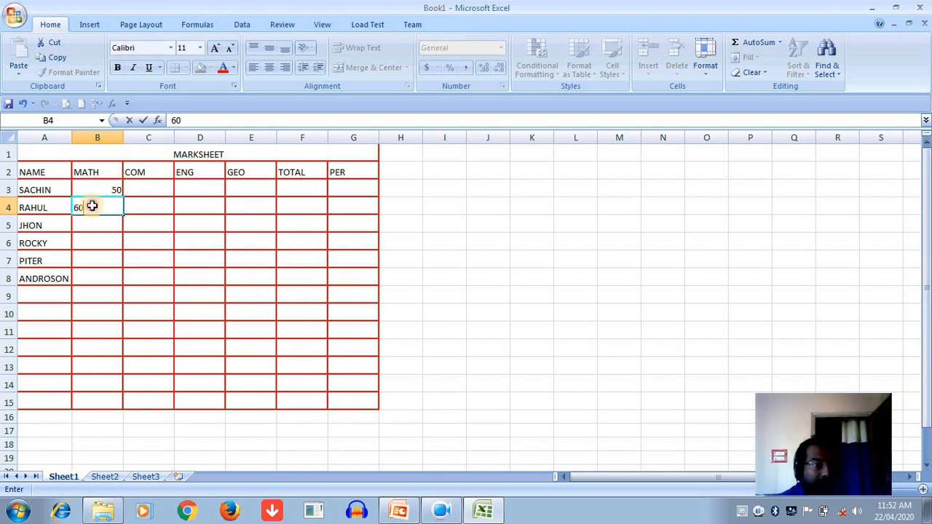
key("Return")
left_click_drag(109, 189, 110, 281)
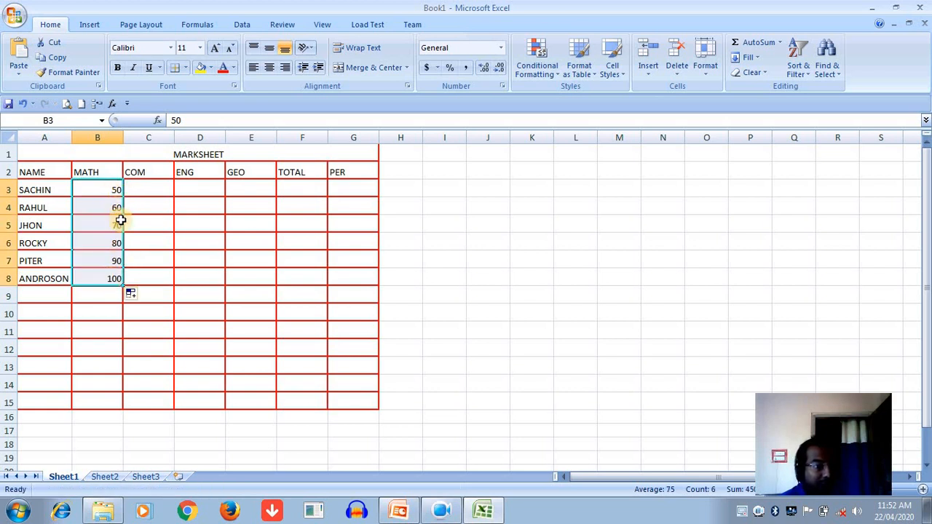
- Enter 55 as the COM mark in C3 and fill the series from B3:C3 across to E3
left_click(129, 195)
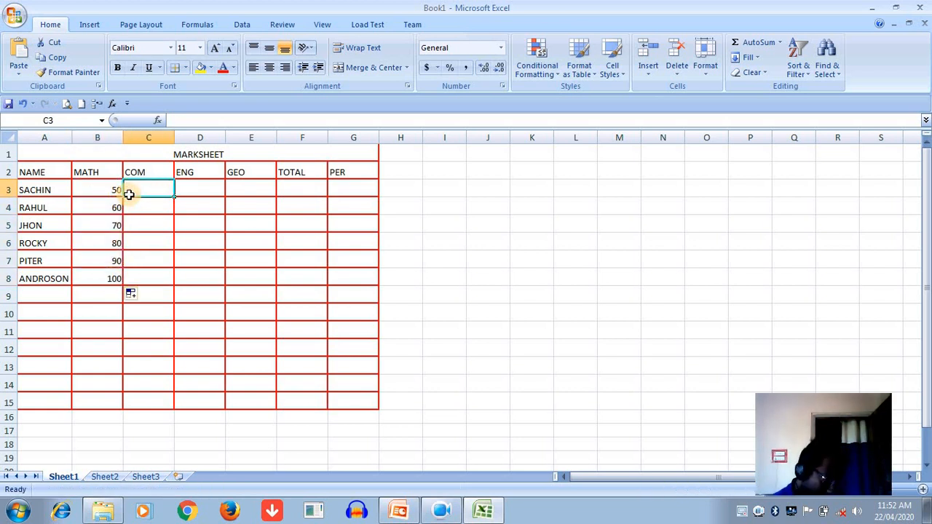
type("55")
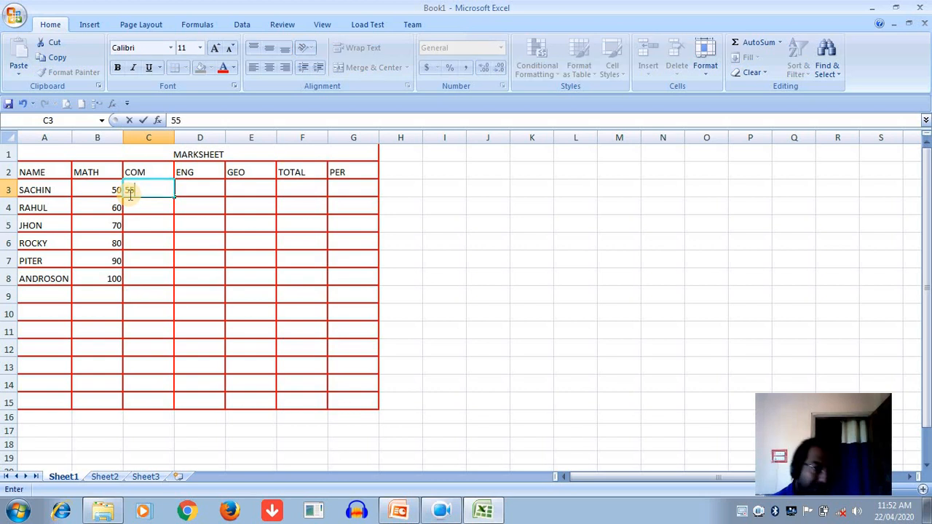
left_click(142, 241)
left_click_drag(99, 190, 256, 199)
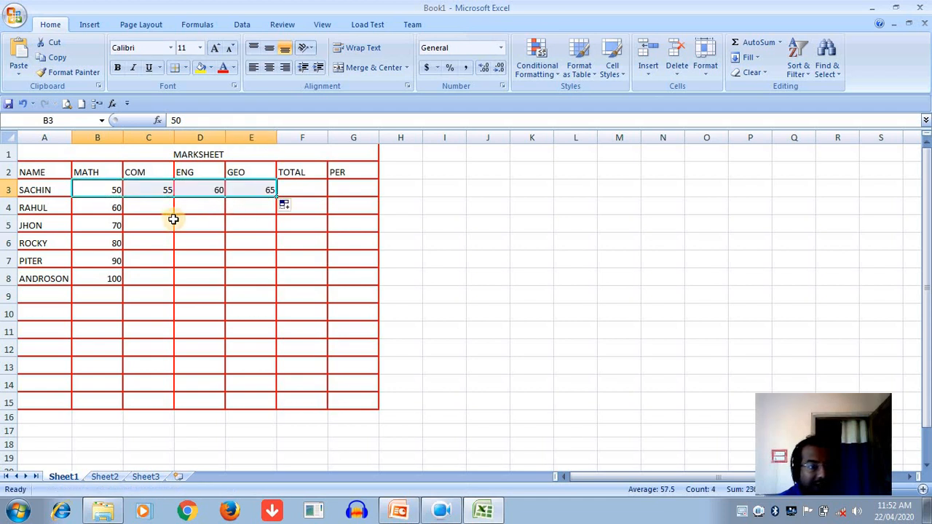
- Enter 40 as the COM mark in C4 and fill the series from C3:C4 down to C8
left_click(167, 207)
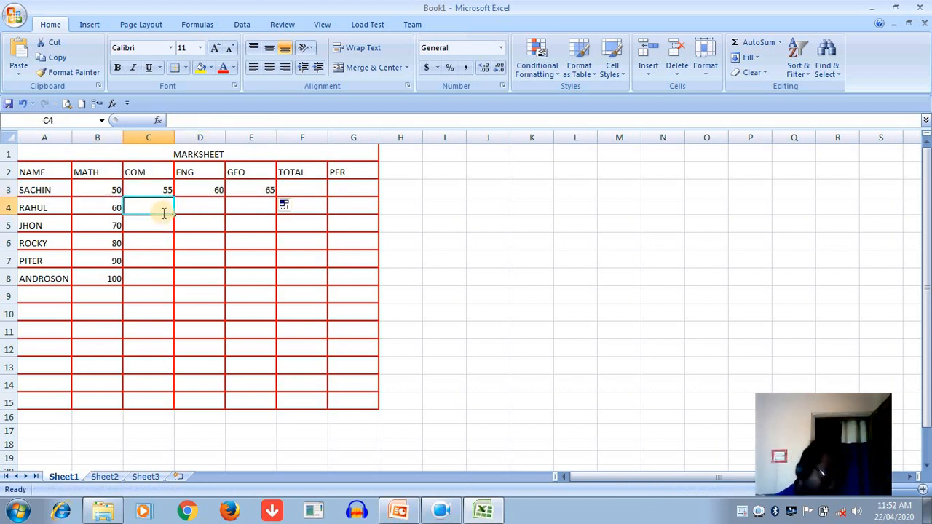
type("40")
left_click(176, 262)
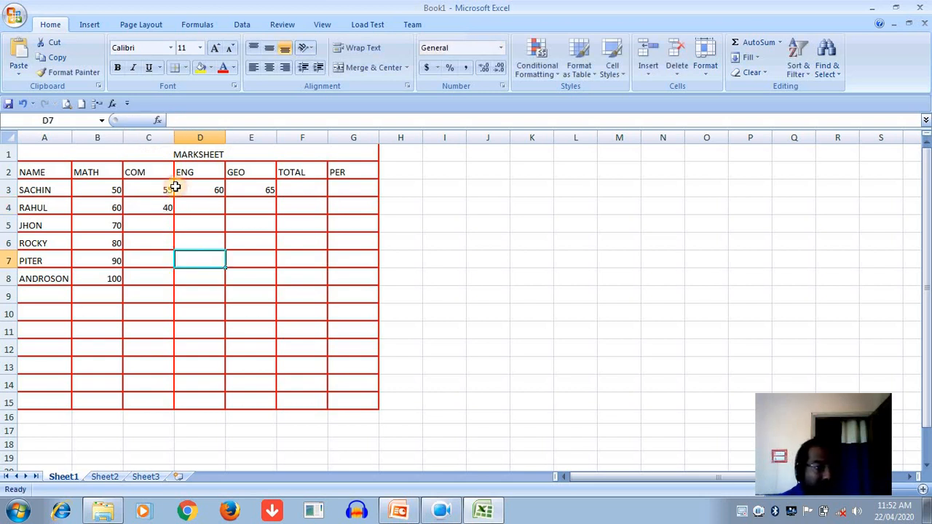
left_click_drag(167, 185, 167, 279)
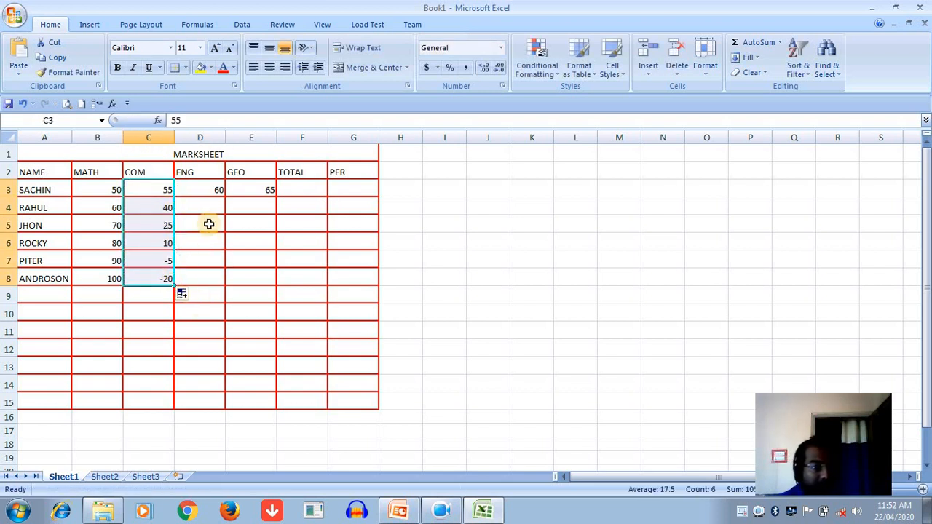
- Replace the negative COM marks with 50 in C7 and 56 in C8
left_click(168, 259)
key("BackSpace")
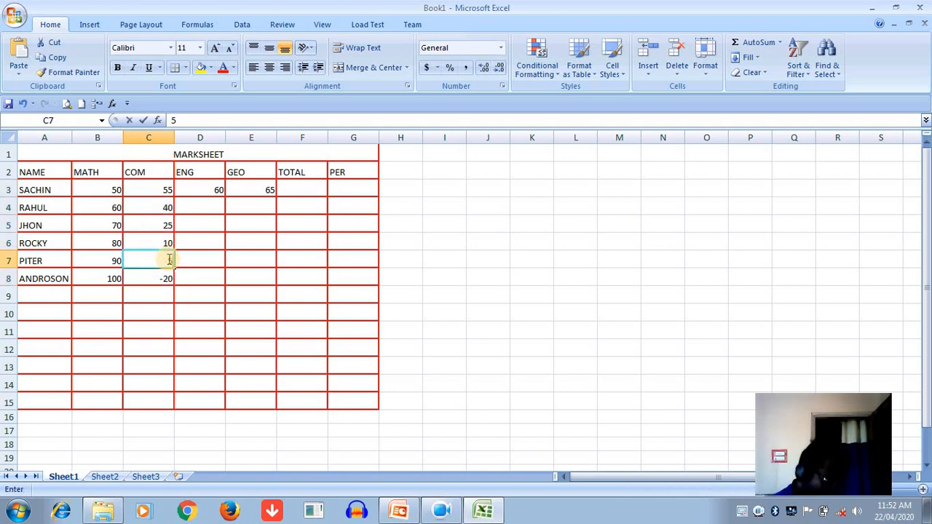
key("Return")
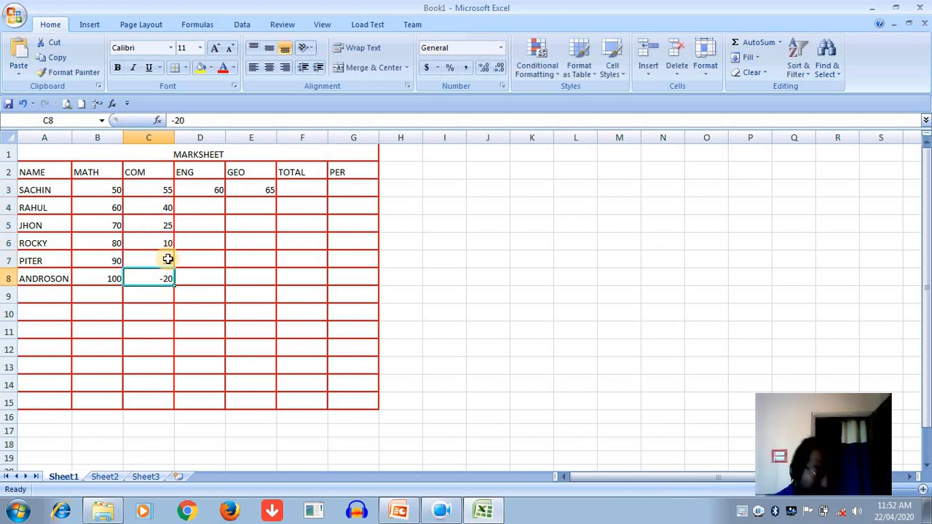
type("56")
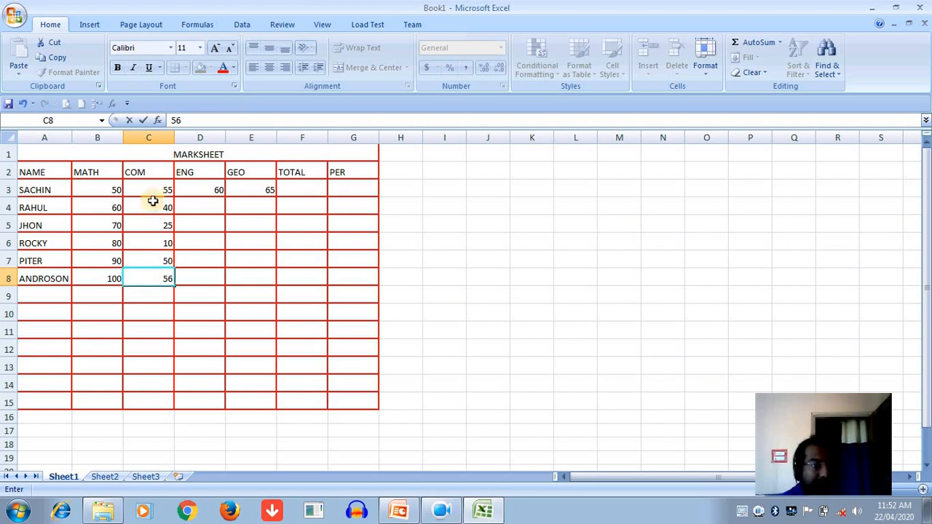
- Enter 60 as the ENG mark in D4 and copy the D3 mark down through D8
left_click(198, 204)
type("60")
key("Return")
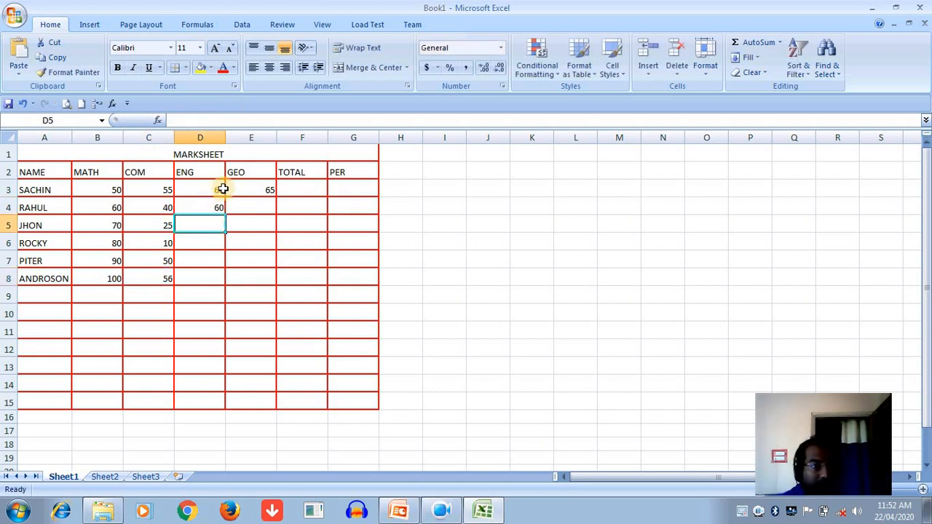
left_click(223, 189)
left_click_drag(221, 195, 216, 280)
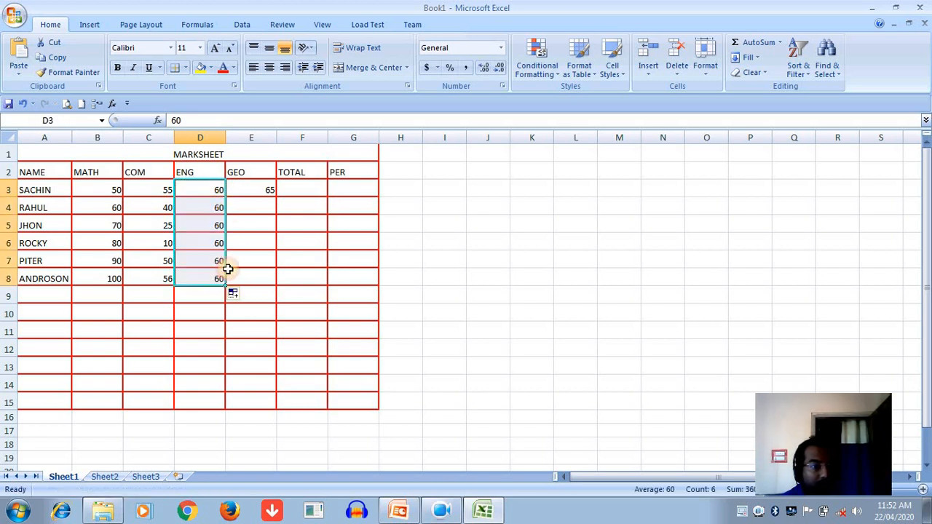
- Copy the GEO mark of 65 from E3 down through E8
left_click(255, 192)
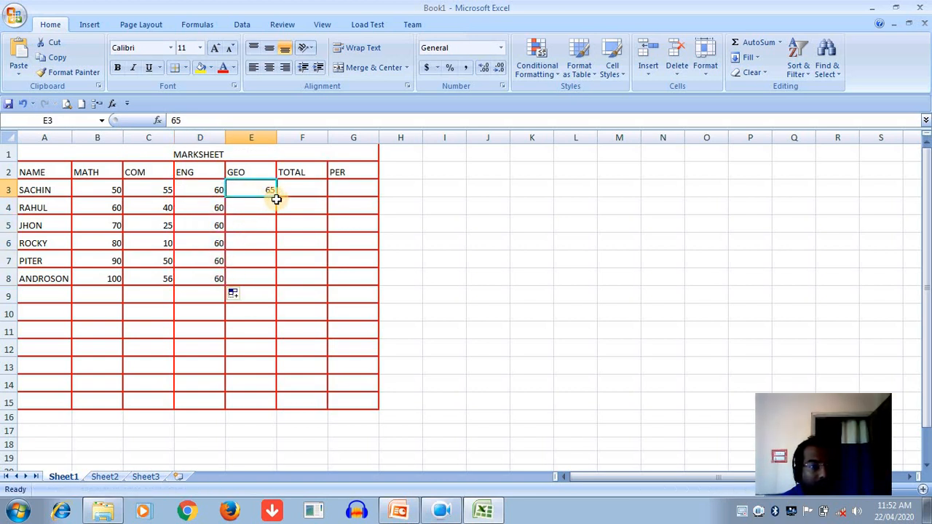
left_click_drag(276, 198, 259, 278)
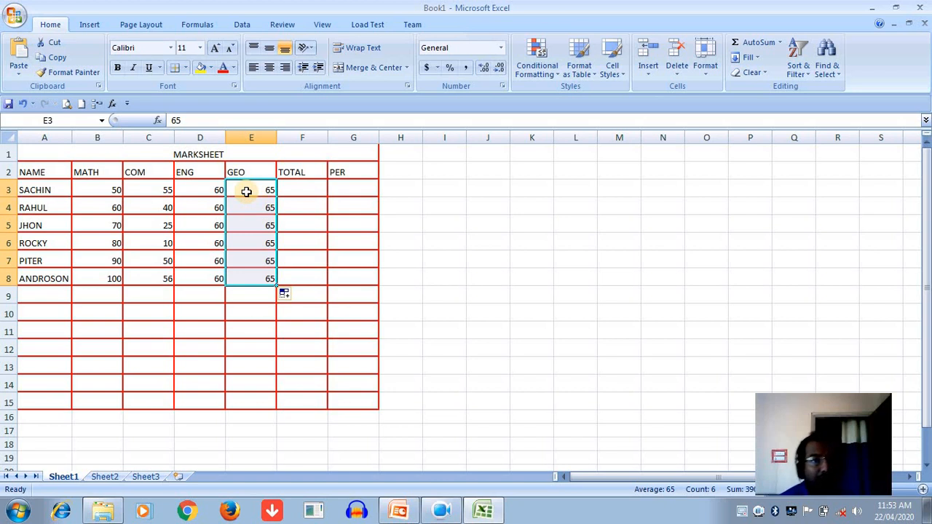
left_click(311, 240)
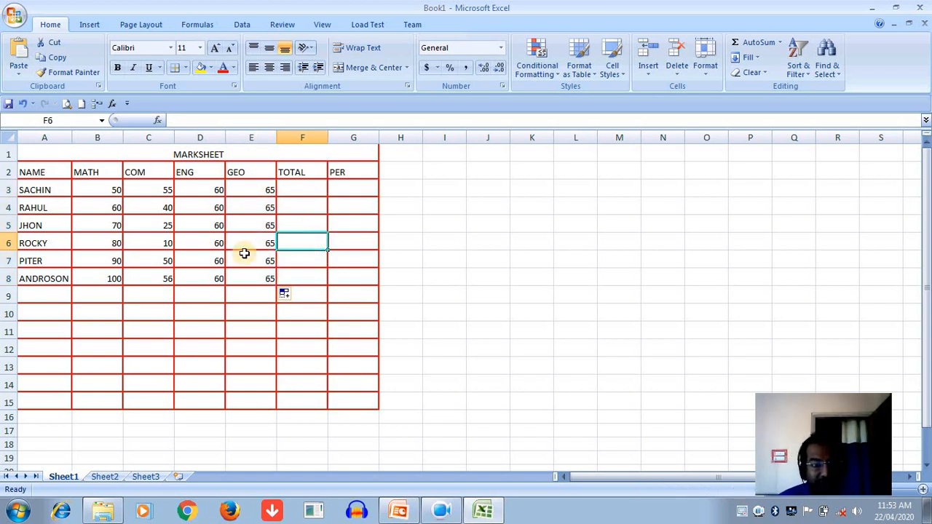
- Center the contents of A2:G15 horizontally and align them to the middle vertically
left_click_drag(19, 167, 347, 402)
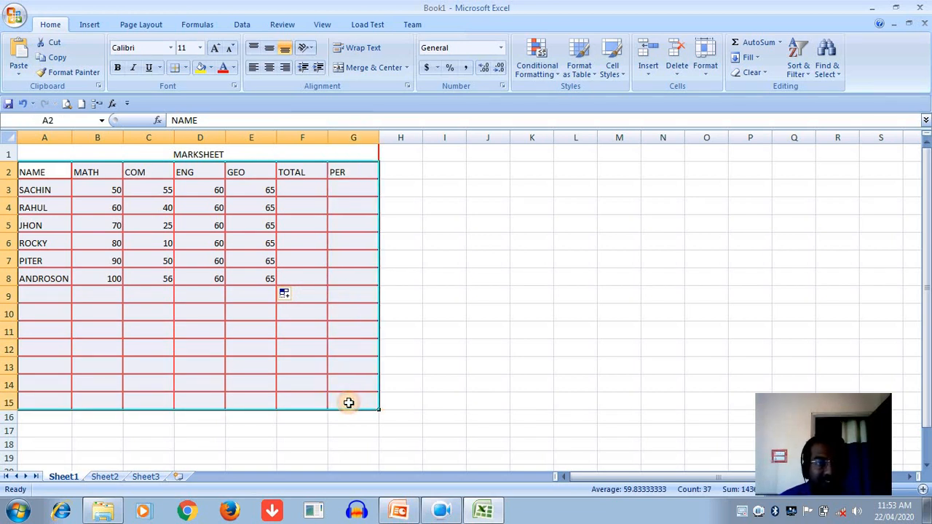
left_click(282, 69)
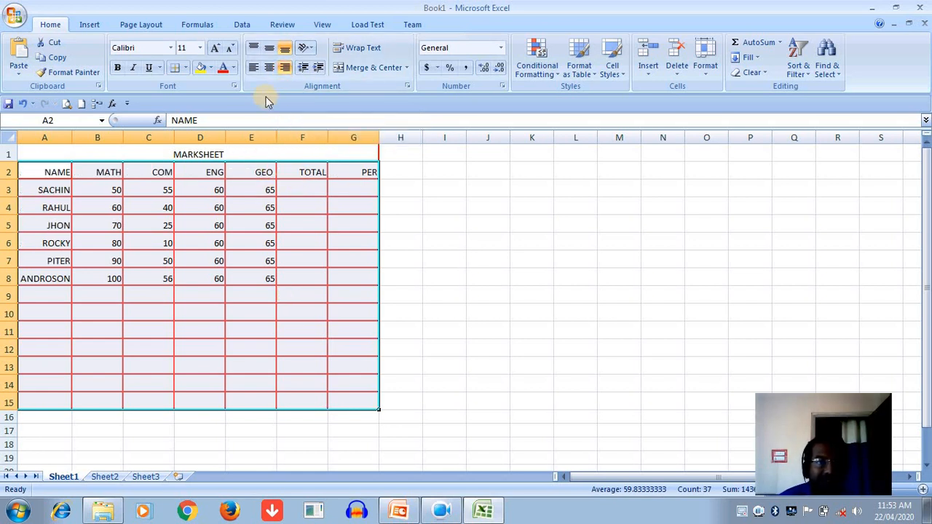
left_click(253, 69)
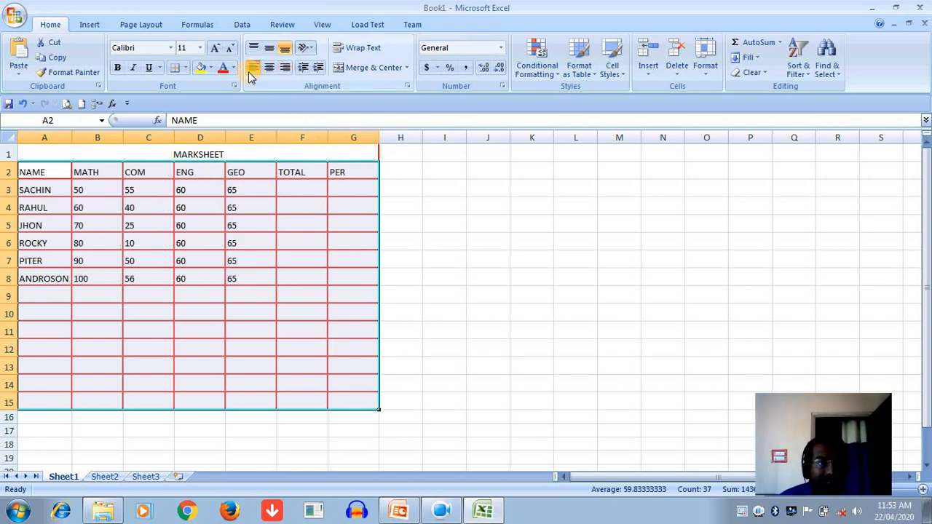
left_click(266, 70)
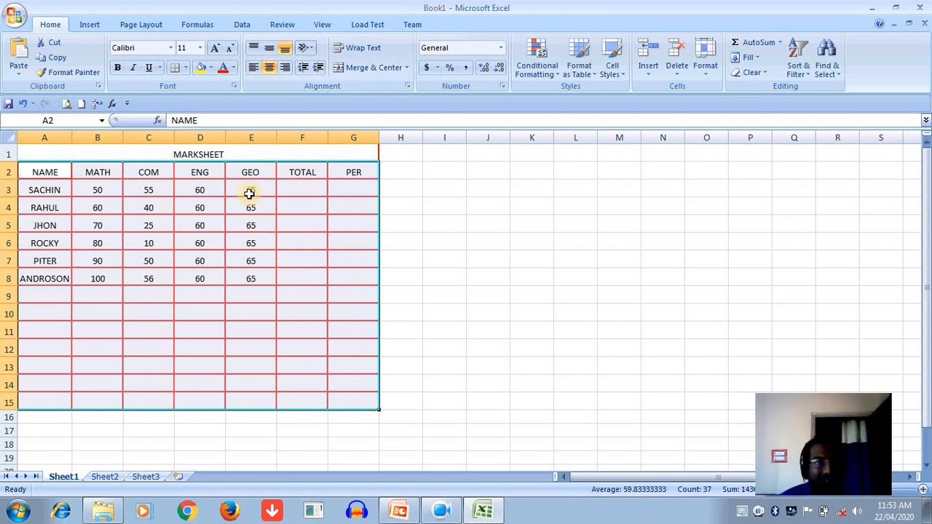
left_click(252, 51)
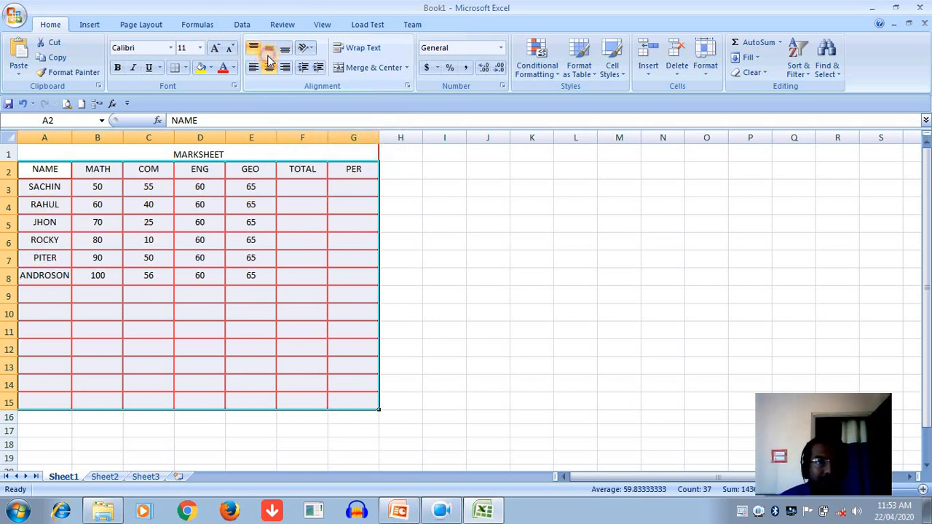
left_click(269, 51)
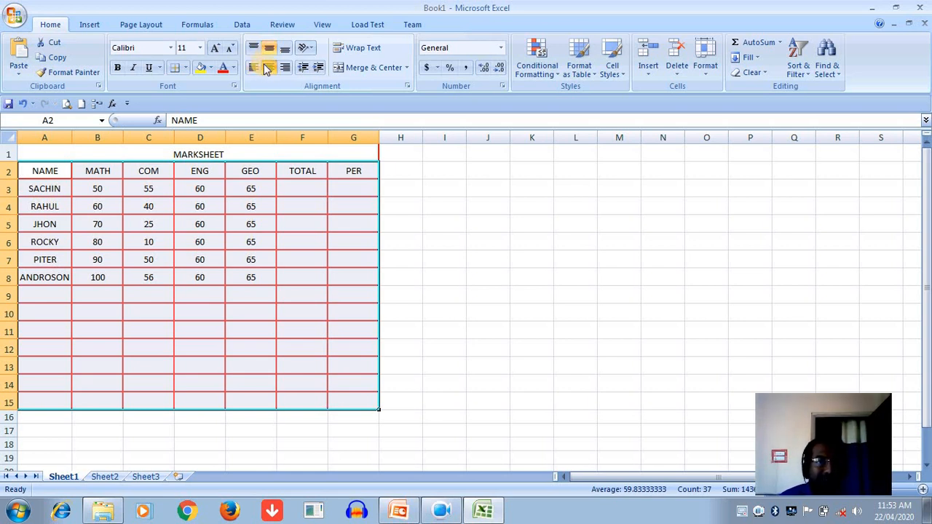
left_click(298, 274)
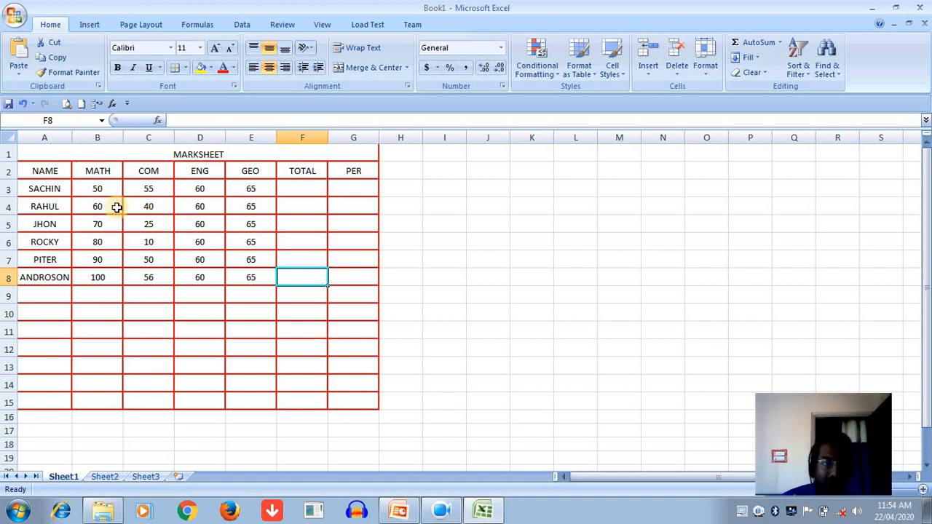
- Make the MARKSHEET title text bold and set its font size to 20
left_click(28, 153)
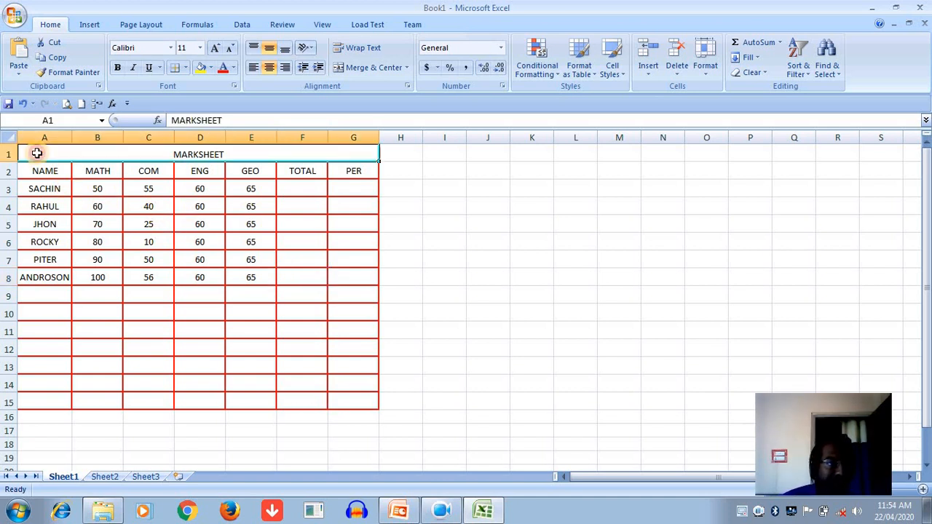
double_click(227, 155)
left_click_drag(227, 155, 121, 114)
left_click(117, 69)
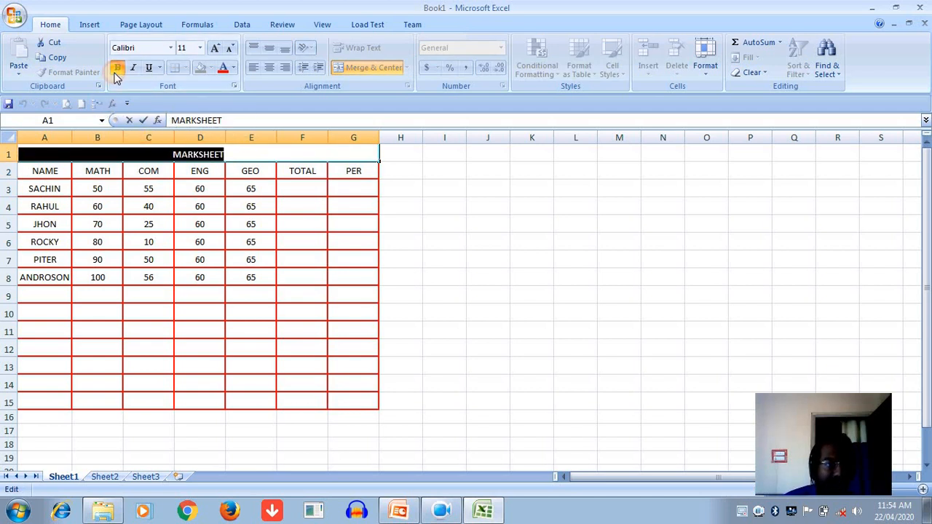
left_click(198, 50)
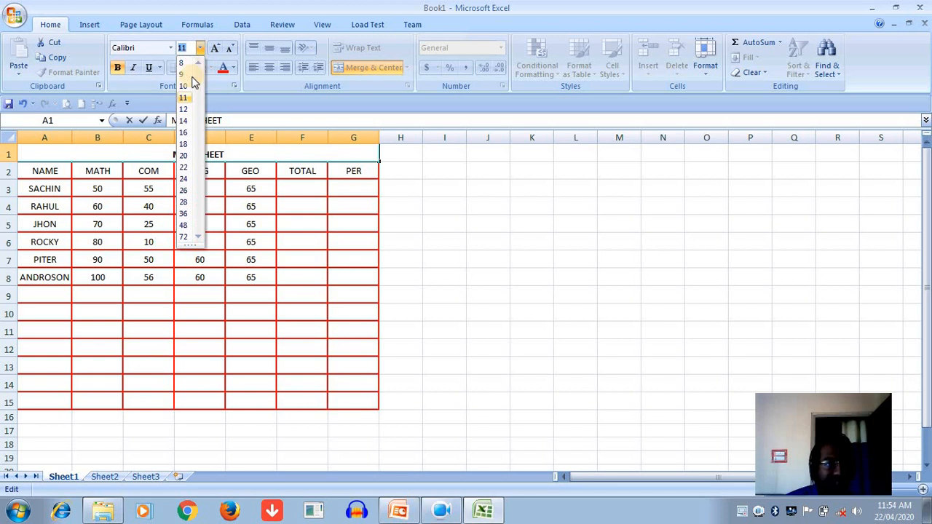
left_click(184, 155)
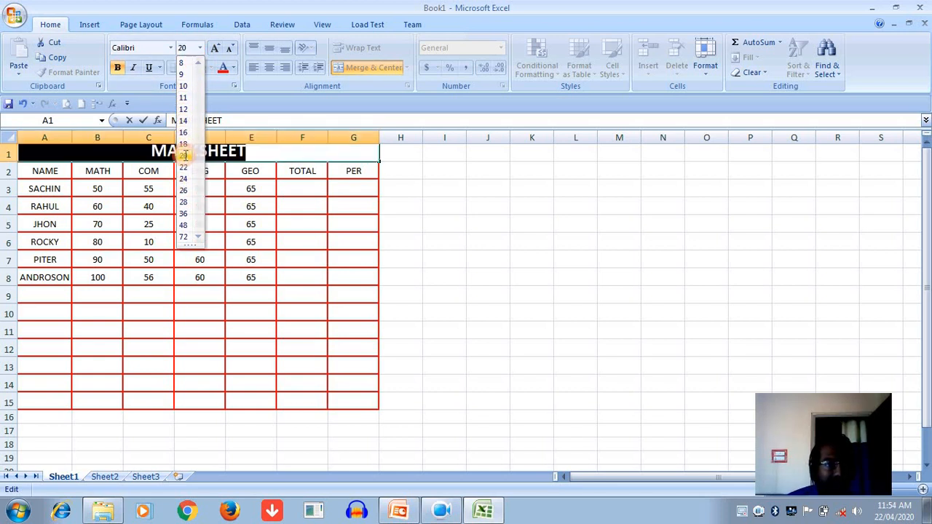
left_click(355, 186)
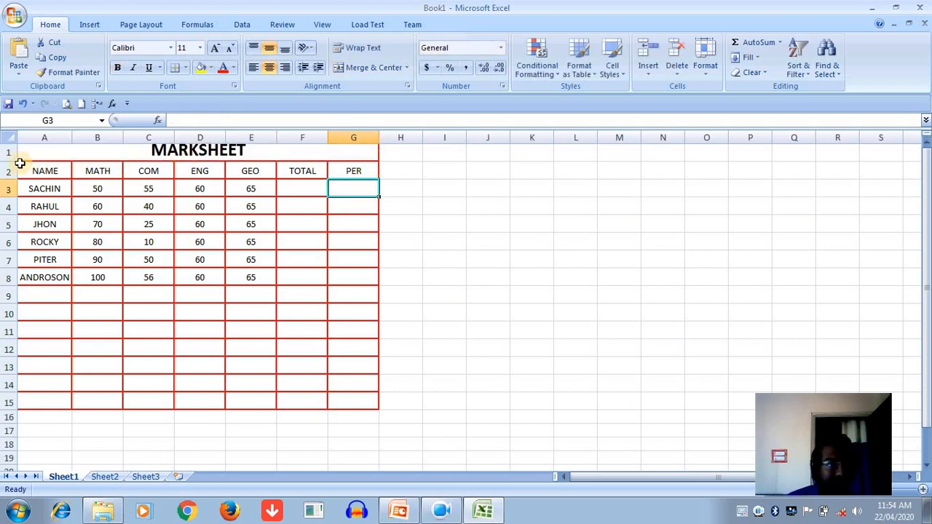
- Set the font size of A2:G8 to 16 and fit column A's width to the longest name
left_click_drag(8, 161, 356, 284)
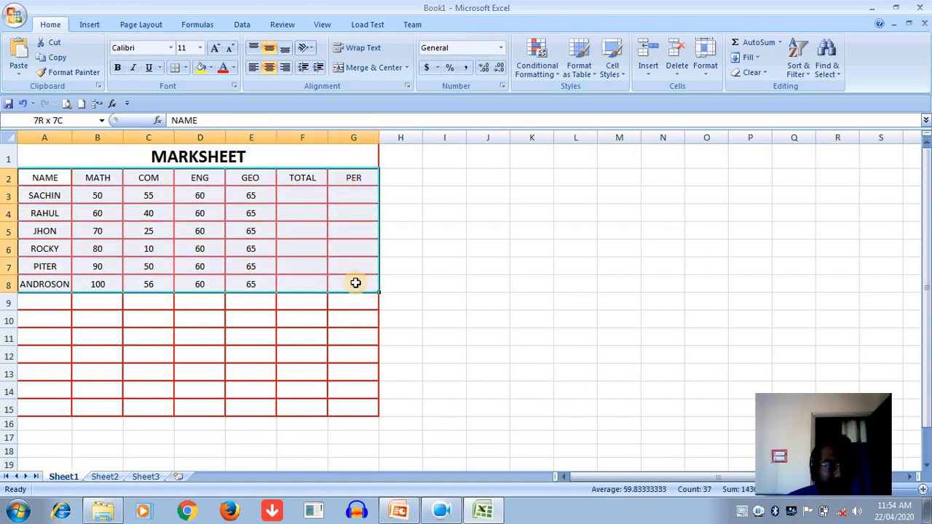
left_click(200, 47)
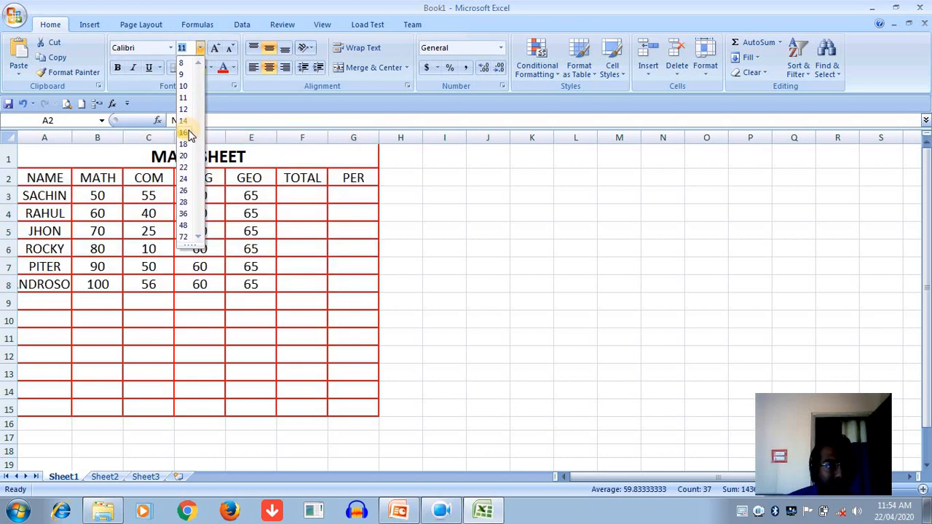
left_click(185, 132)
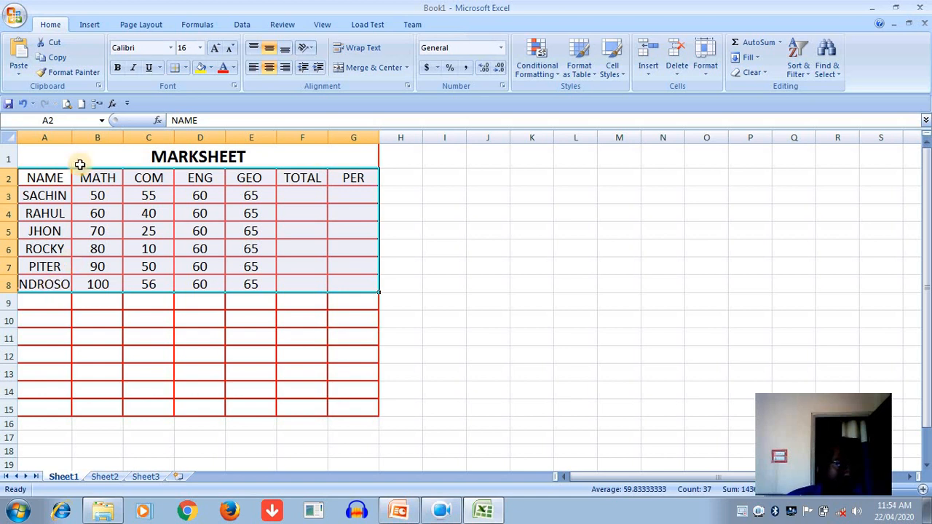
double_click(72, 137)
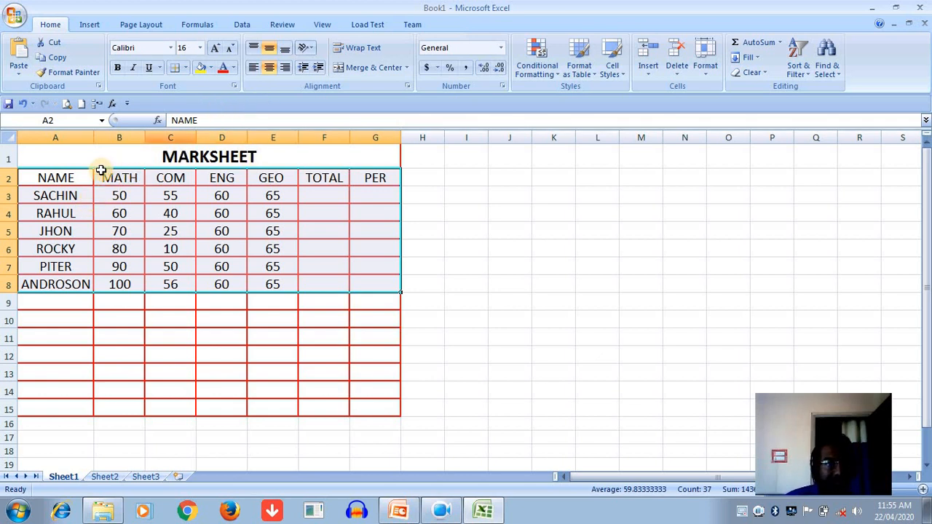
- Fill the merged MARKSHEET title cell with a light blue theme color
left_click_drag(65, 160, 312, 148)
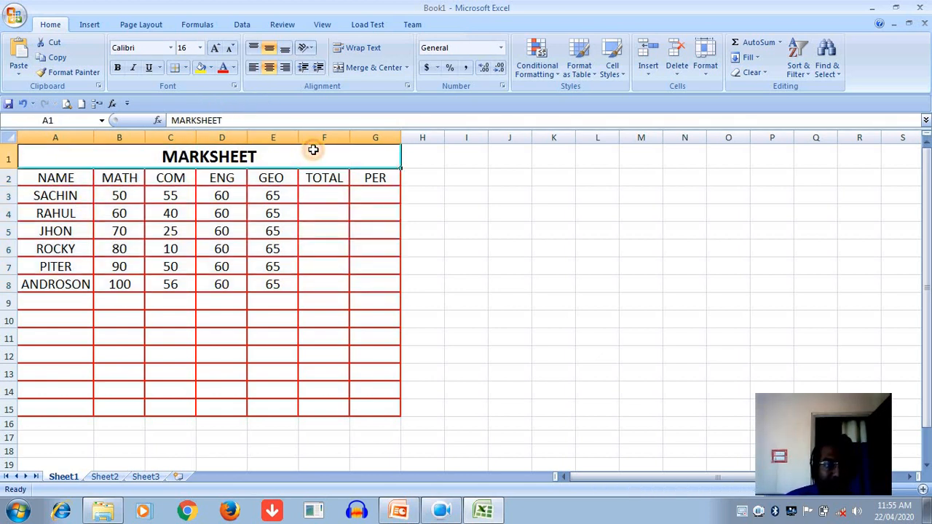
left_click(211, 67)
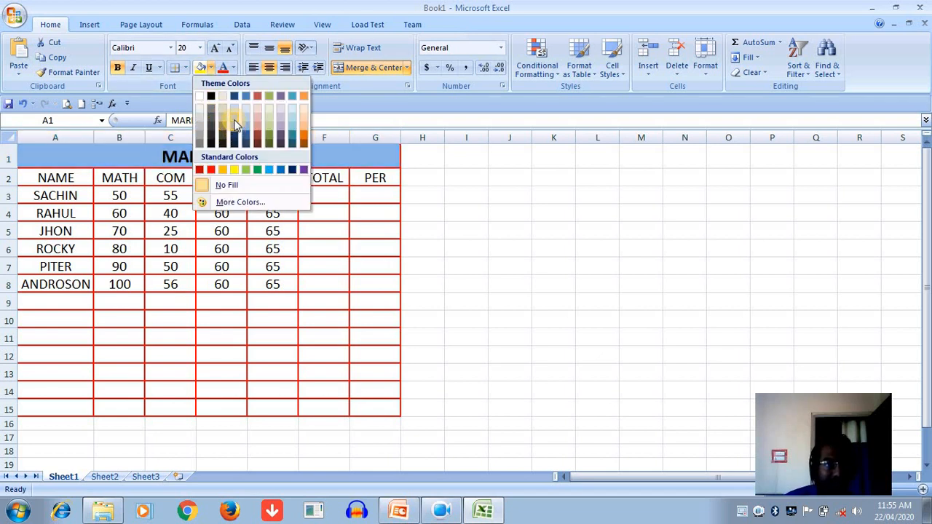
left_click(235, 119)
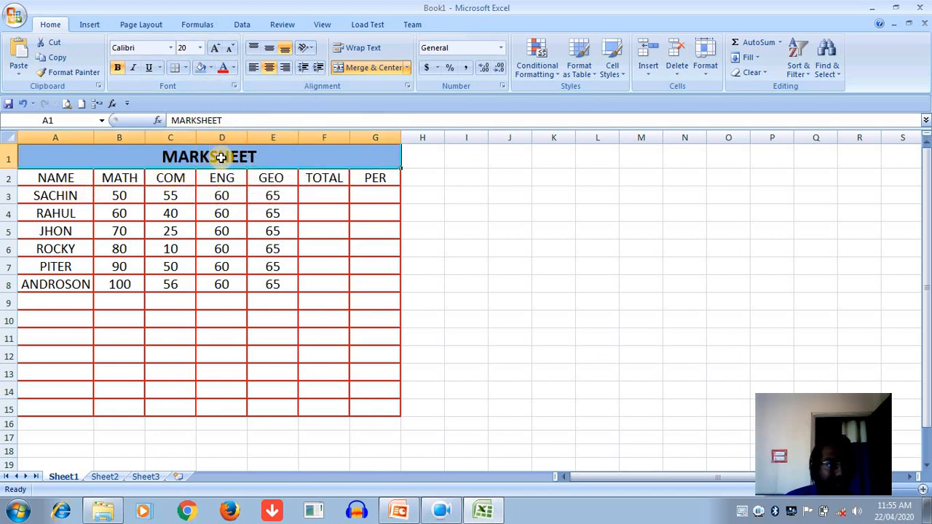
- Change the font color of the MARKSHEET title text to the standard purple
double_click(255, 153)
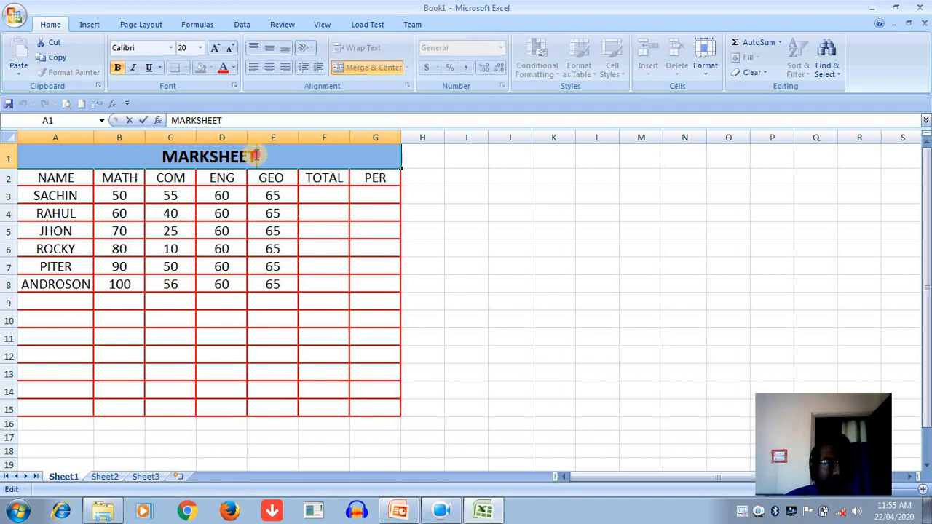
left_click_drag(217, 153, 160, 149)
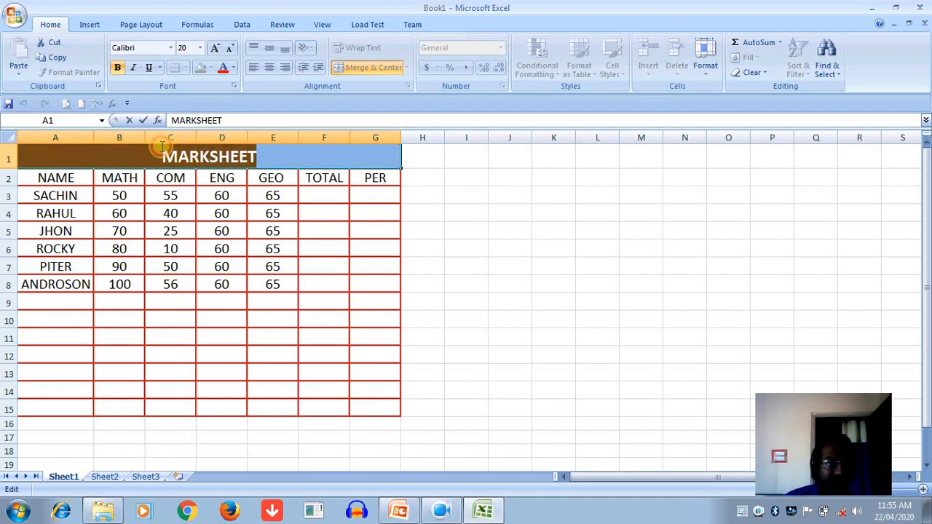
left_click(234, 69)
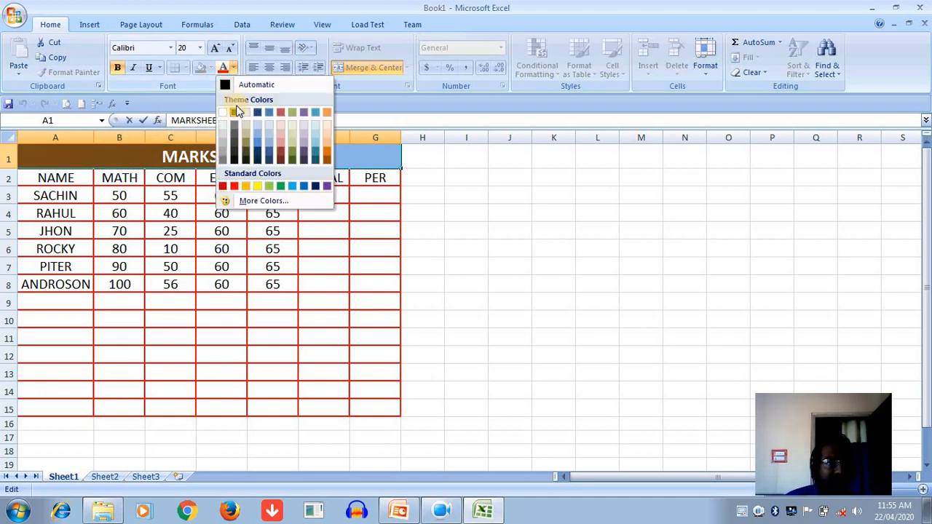
left_click(324, 191)
left_click(313, 196)
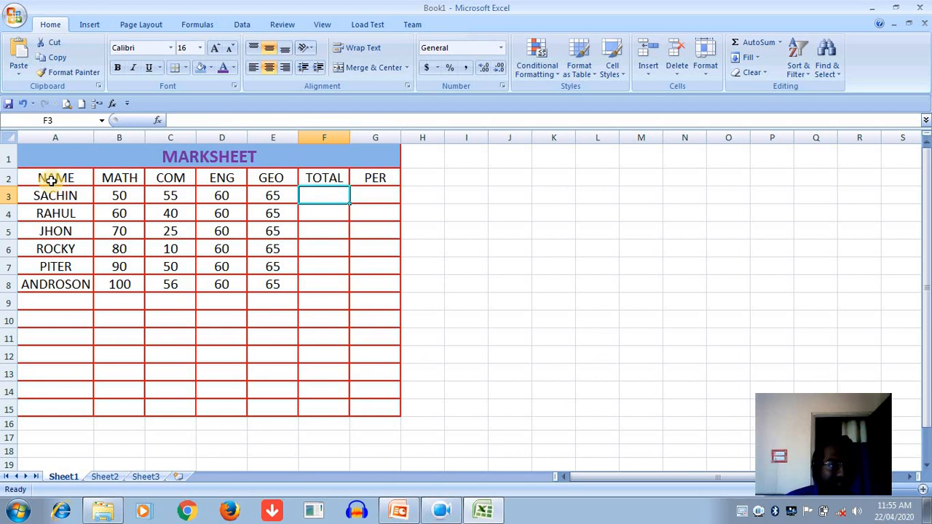
- Fill the table range A2:G15 with Aqua, Accent 5, Lighter 80%
left_click_drag(47, 178, 371, 408)
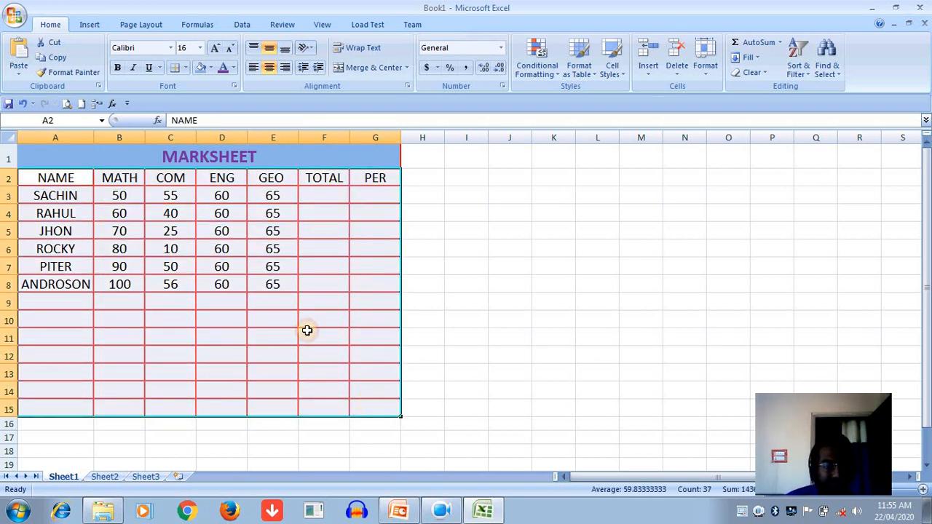
left_click(211, 67)
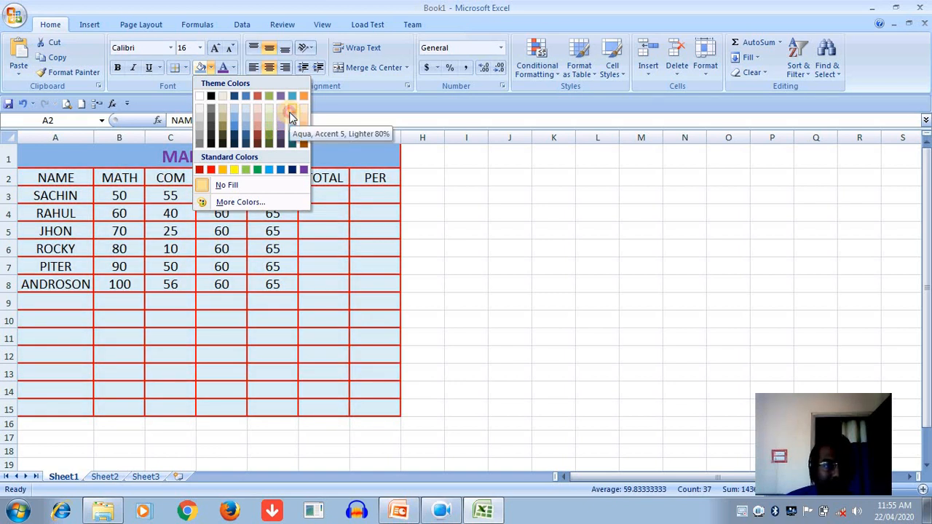
left_click(292, 117)
- Change the font color of the column headers in A2:G2 to the standard blue
left_click(62, 178)
left_click_drag(161, 179, 329, 158)
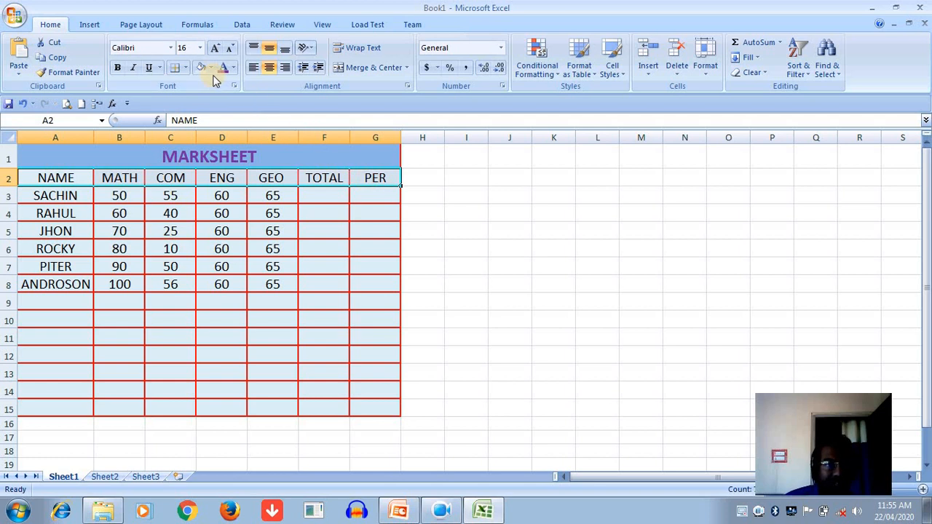
left_click(232, 67)
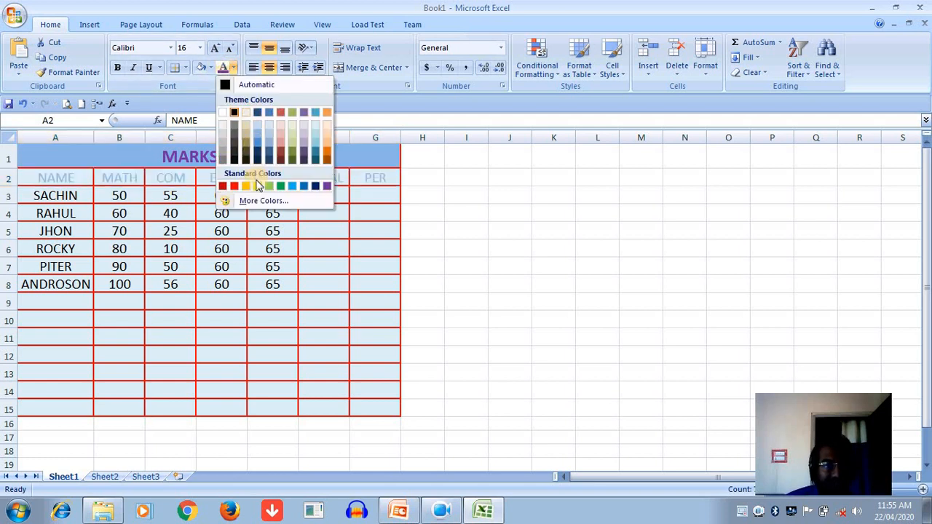
left_click(303, 188)
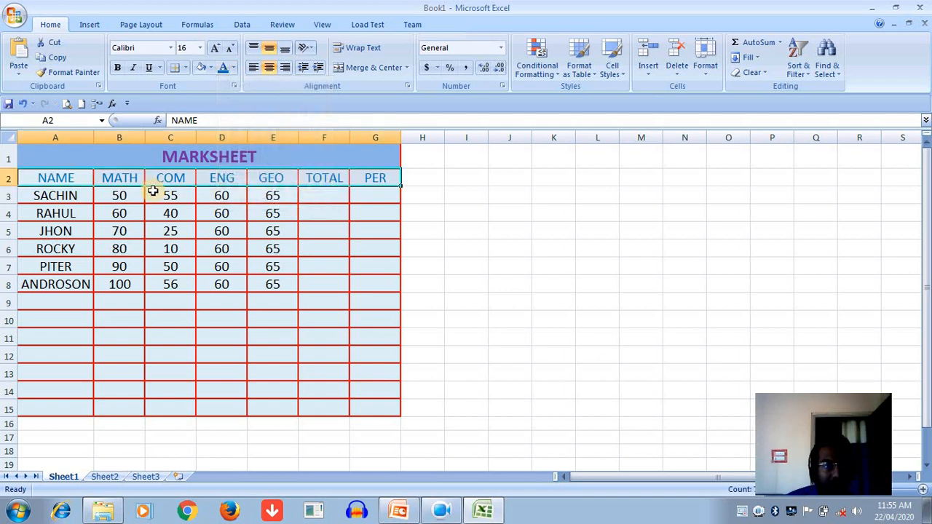
- Change the font color of the student names in A3:A8 to the standard dark red
left_click_drag(71, 199, 73, 283)
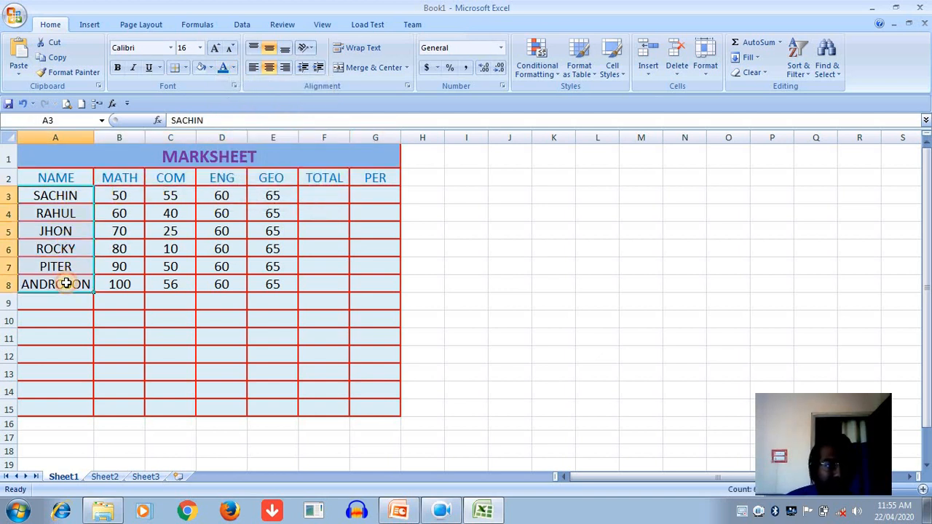
left_click(233, 67)
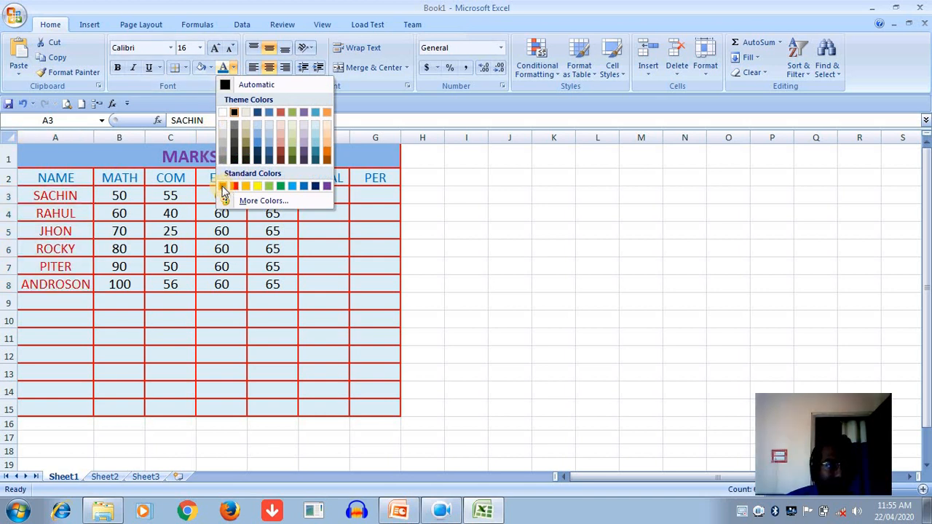
left_click(222, 187)
- Change the font color of the subject marks in B3:E8 to the standard green
left_click(117, 193)
left_click_drag(212, 203, 251, 284)
left_click(234, 68)
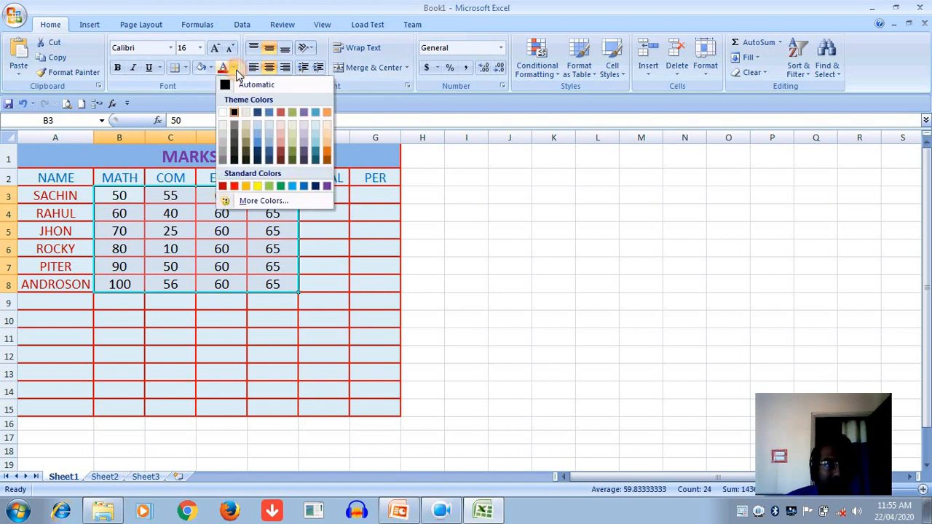
left_click(270, 187)
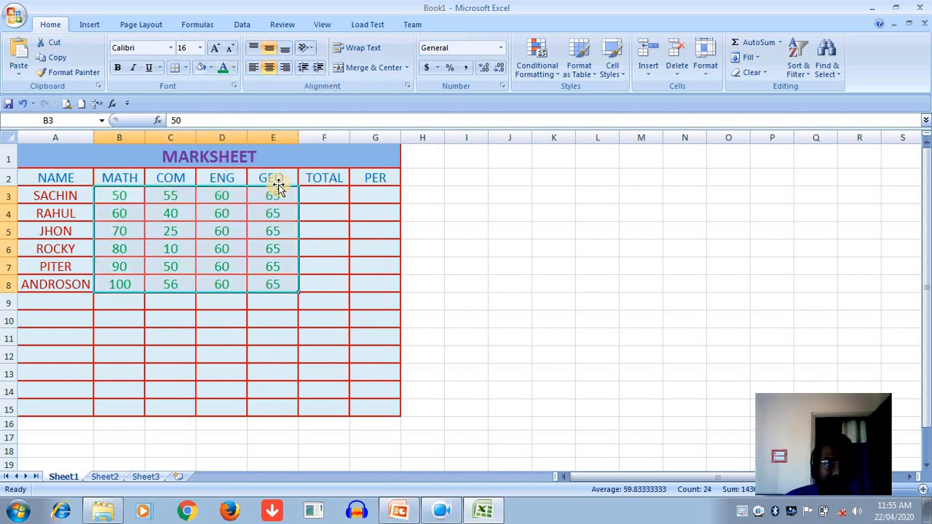
- Enter the formula =SUM(B3:D3) in F3 for the first student's total
left_click(329, 192)
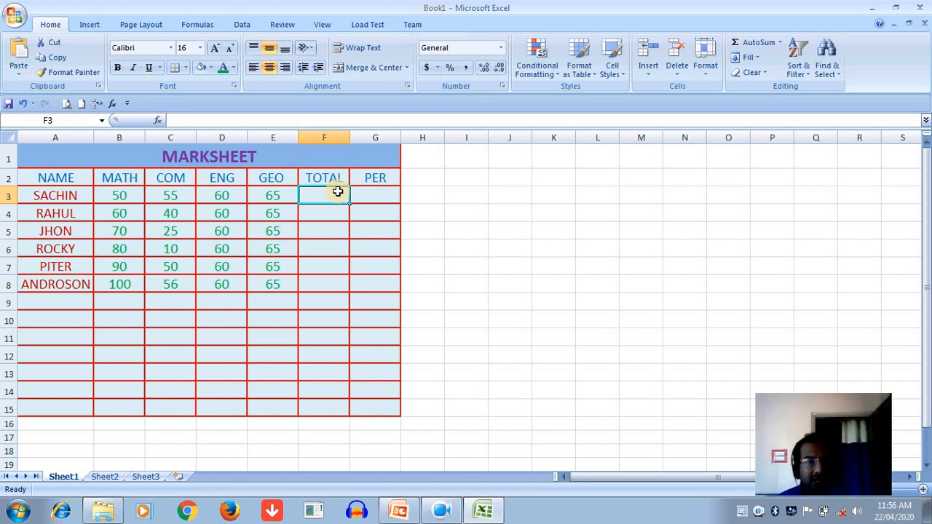
type("=")
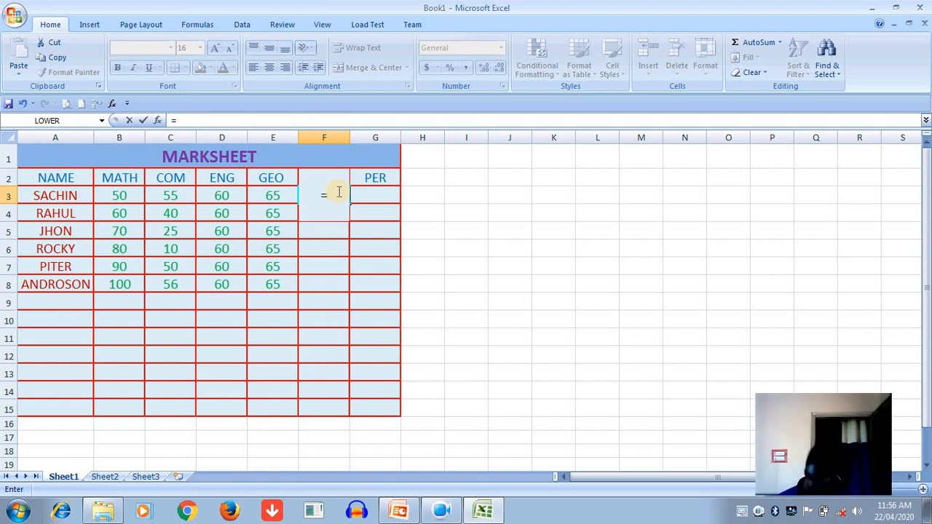
type("SUM")
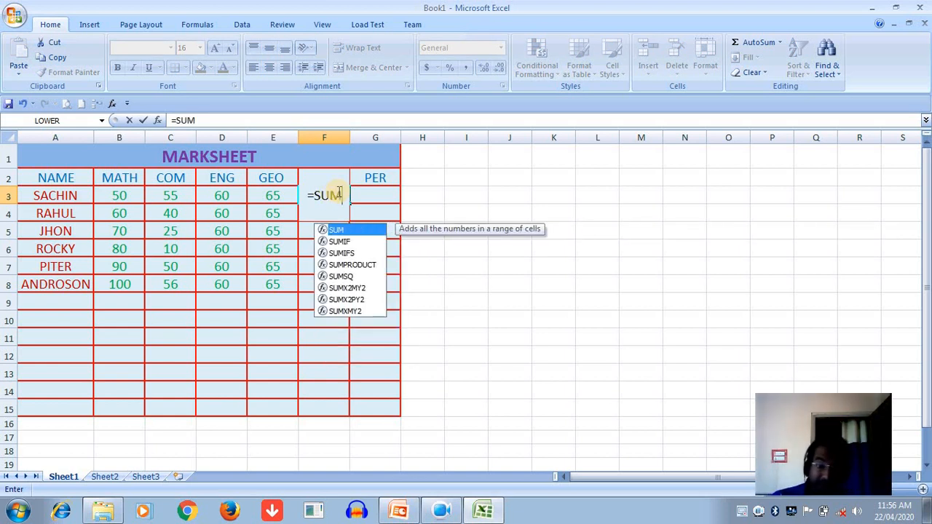
type("(")
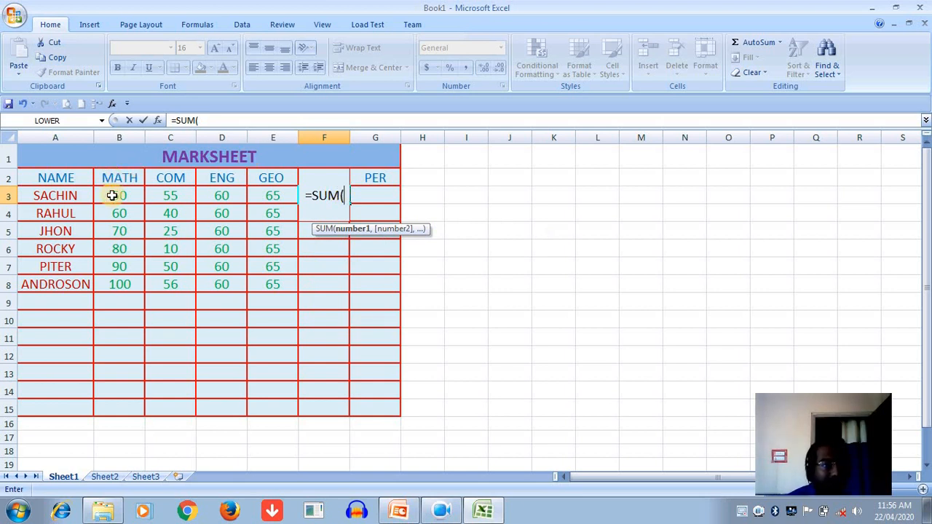
left_click_drag(112, 195, 207, 193)
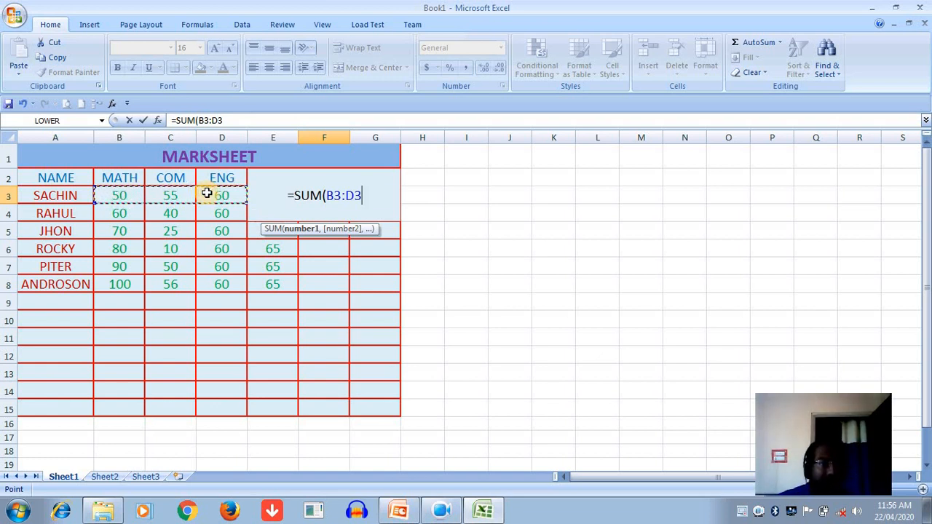
type(")")
key("Return")
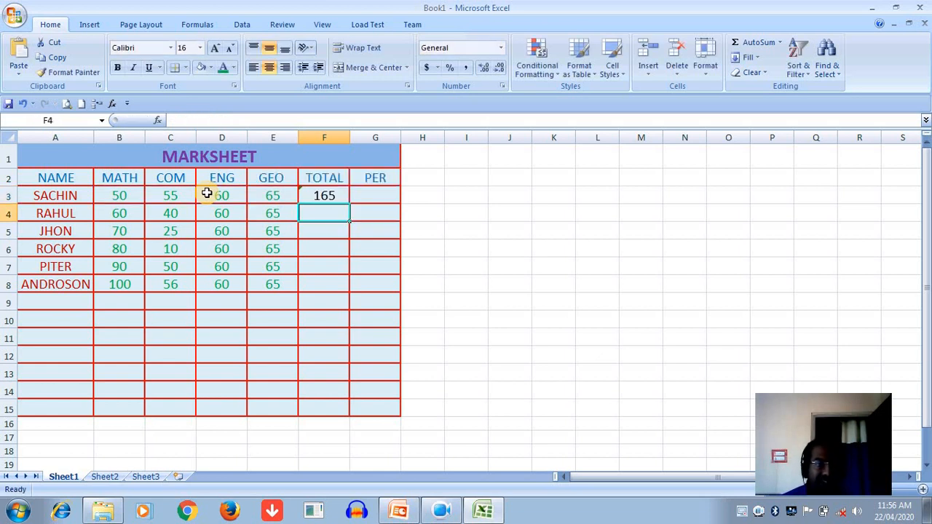
- Correct the total formula in F3 to =SUM(B3:E3) so it includes the GEO mark, and fill it down to F8
left_click(289, 196)
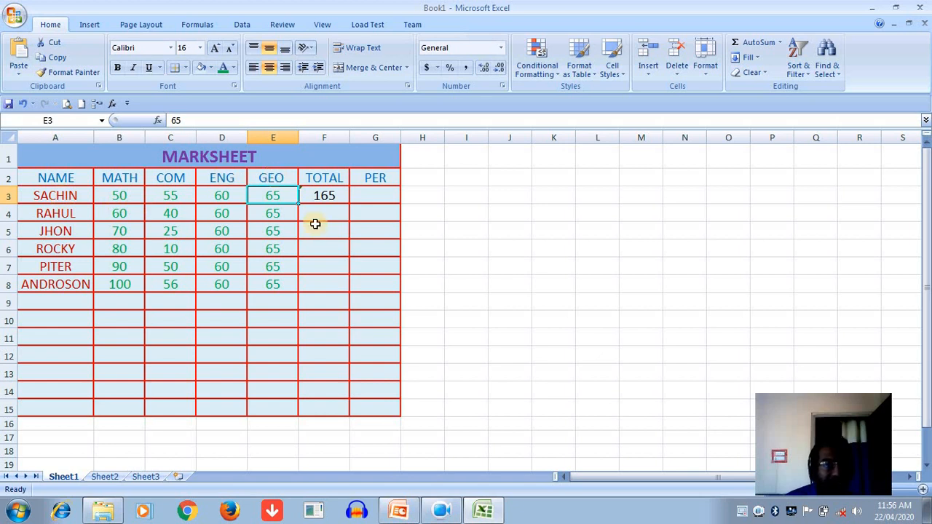
left_click(335, 207)
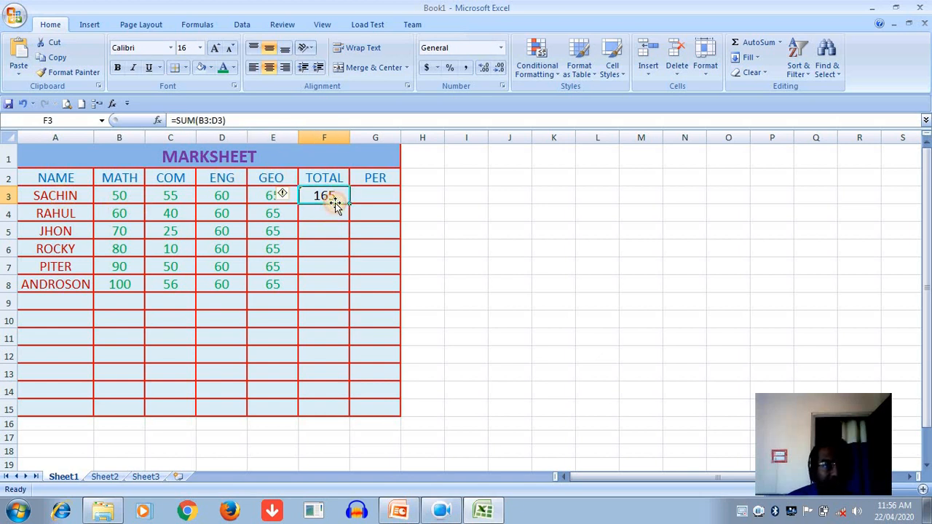
left_click(217, 120)
key("BackSpace")
type("E")
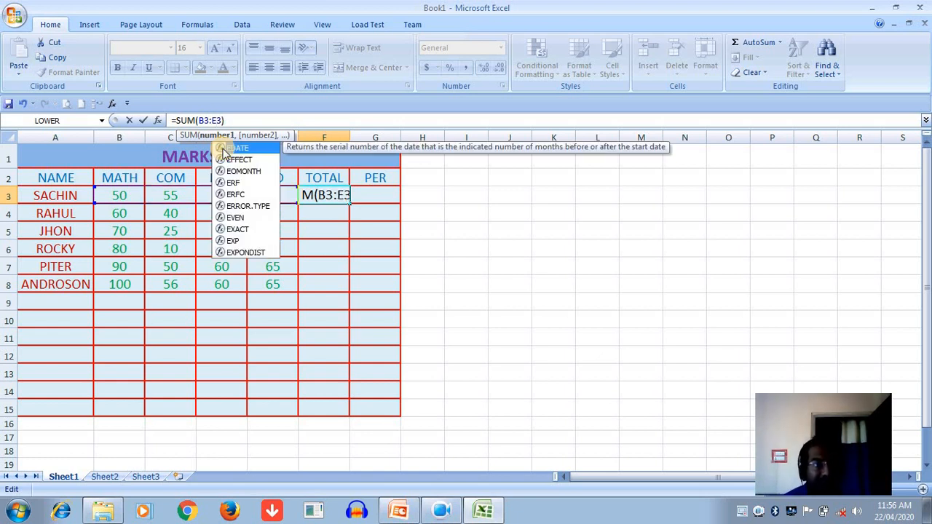
key("Return")
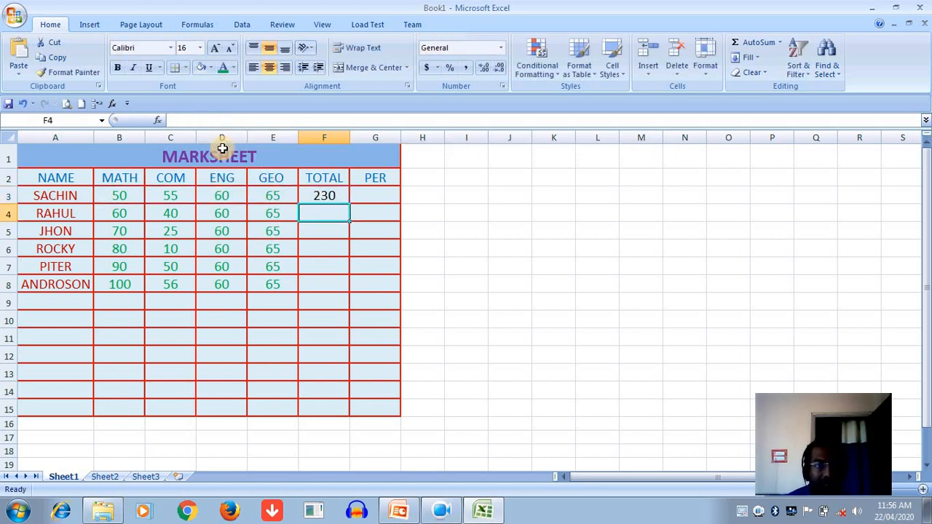
left_click(343, 198)
left_click_drag(349, 204, 340, 289)
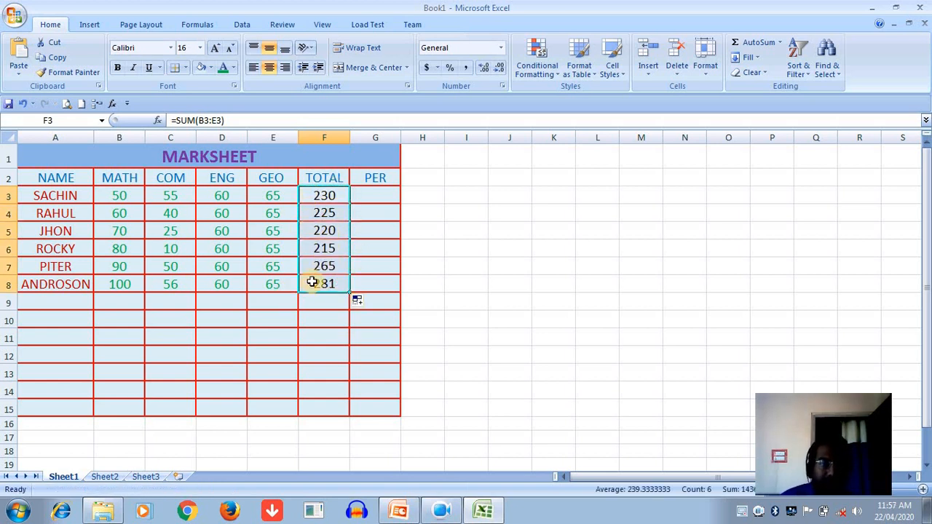
- Enter the formula =F3/4 in G3 for the first student's percentage
left_click(358, 196)
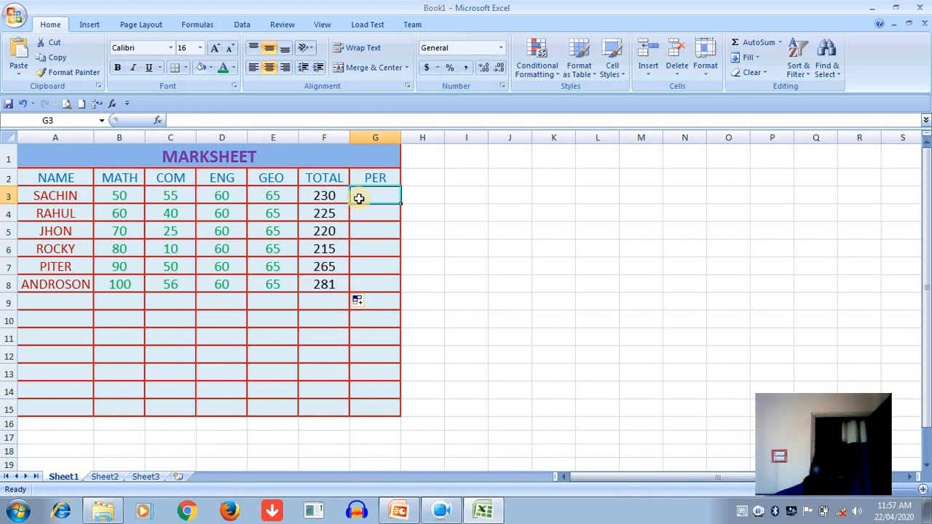
type("=")
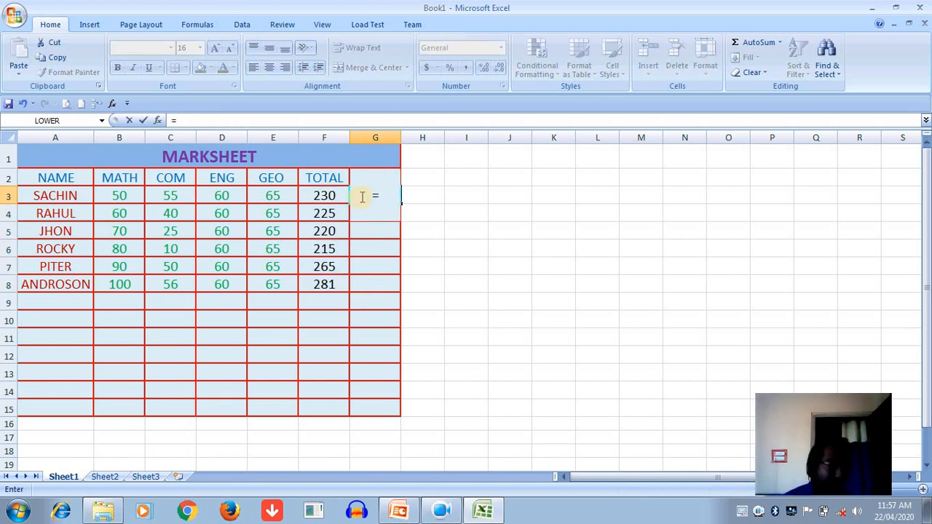
left_click(336, 196)
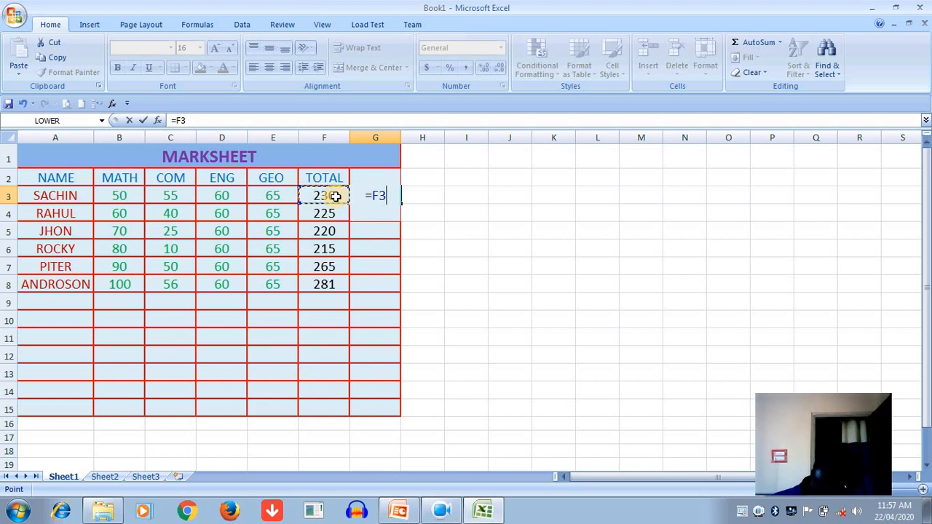
type("/3")
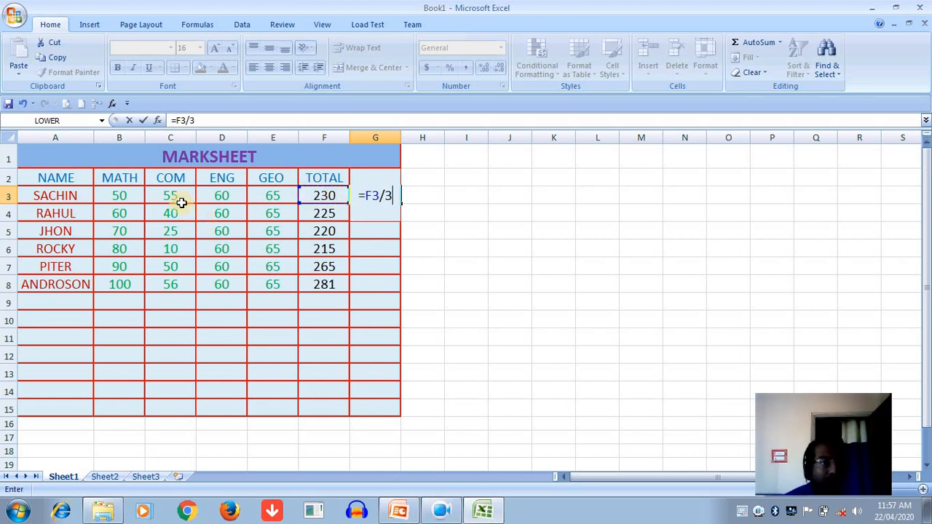
key("BackSpace")
type("4")
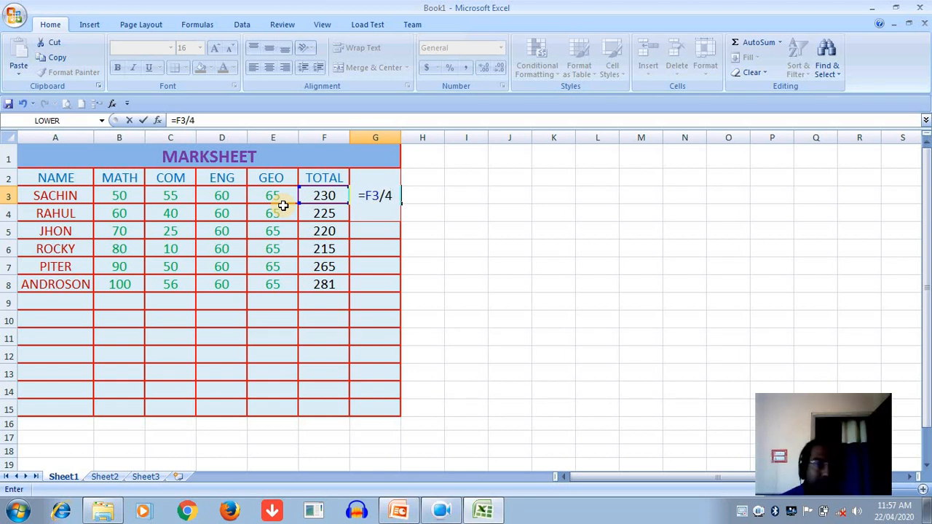
key("Return")
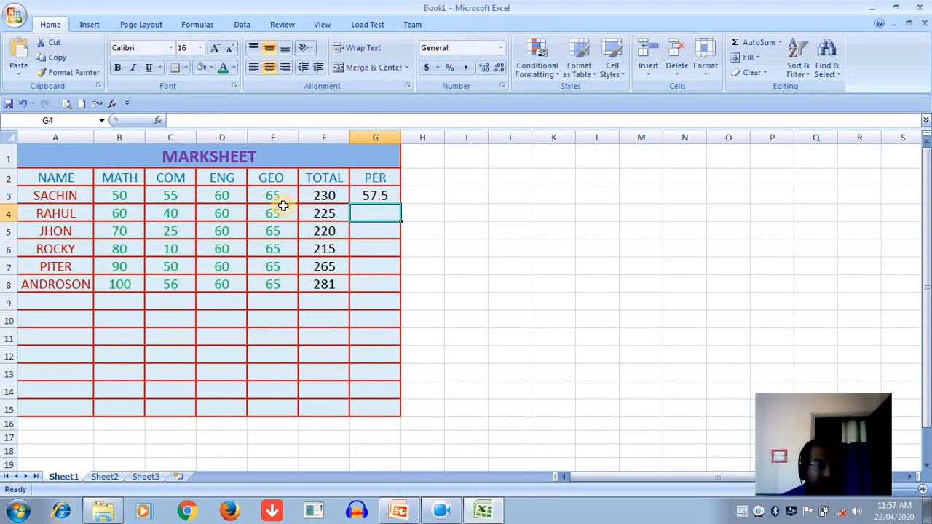
- Fill the percentage formula from G3 down to G8
left_click(392, 198)
left_click_drag(399, 205, 399, 291)
left_click(202, 344)
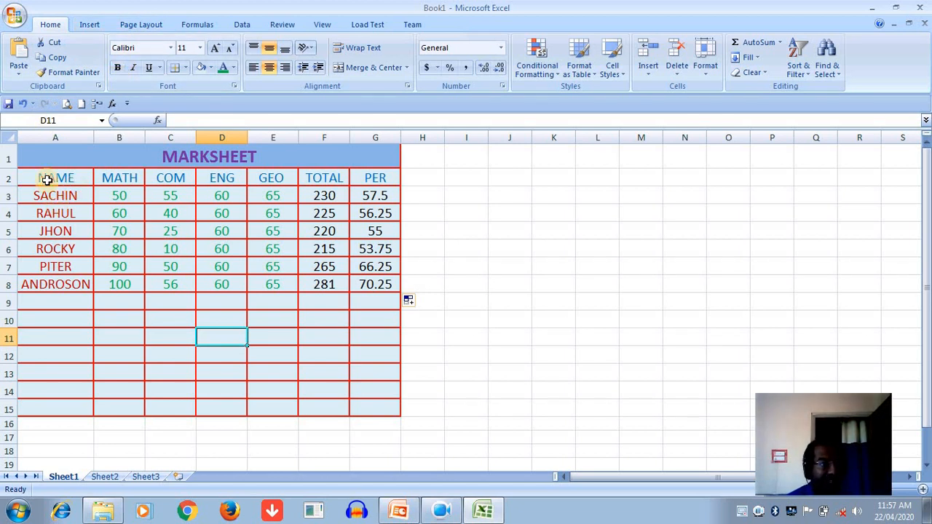
- Italicize the column headers in A2:G2 and the student names in A3:A8
left_click_drag(46, 179, 376, 178)
left_click(133, 69)
- Set the font of A1:G8 to Arial Black and autofit column A to its contents
left_click_drag(54, 155, 241, 280)
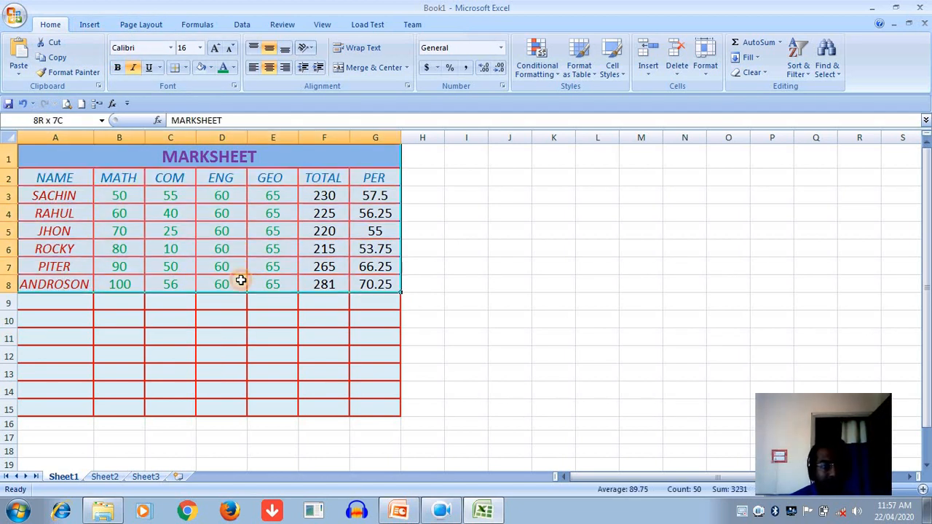
left_click(171, 48)
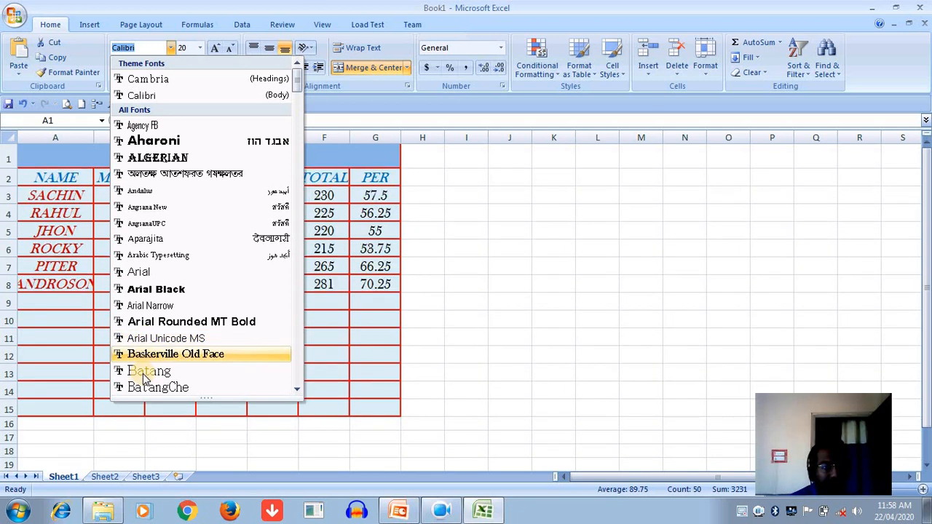
left_click(157, 290)
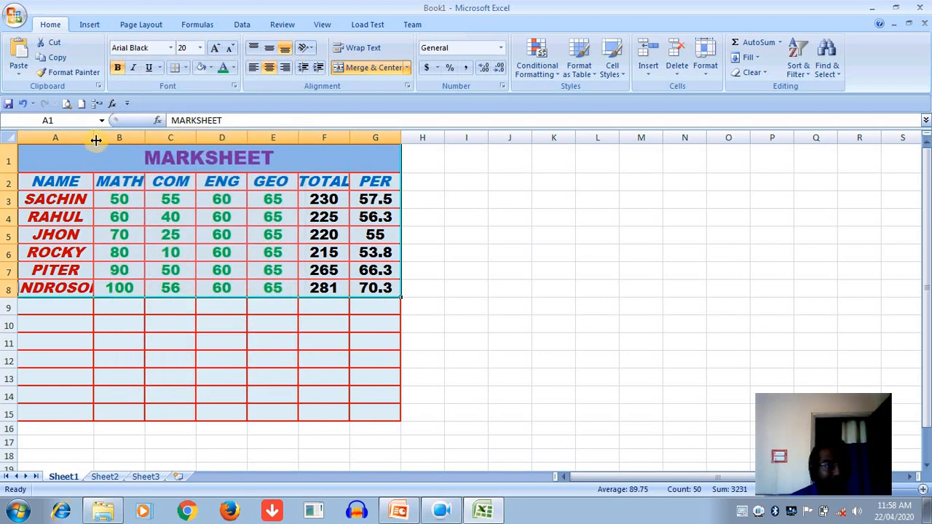
double_click(94, 137)
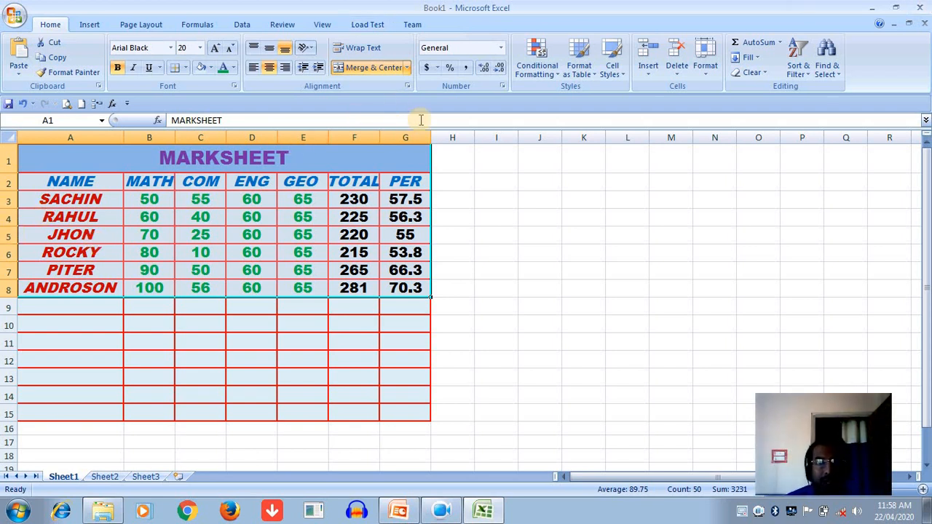
- Format A2:G8 as a table with the red gridded style from the last Medium row, using the first row as headers
left_click_drag(43, 183, 415, 286)
left_click(581, 69)
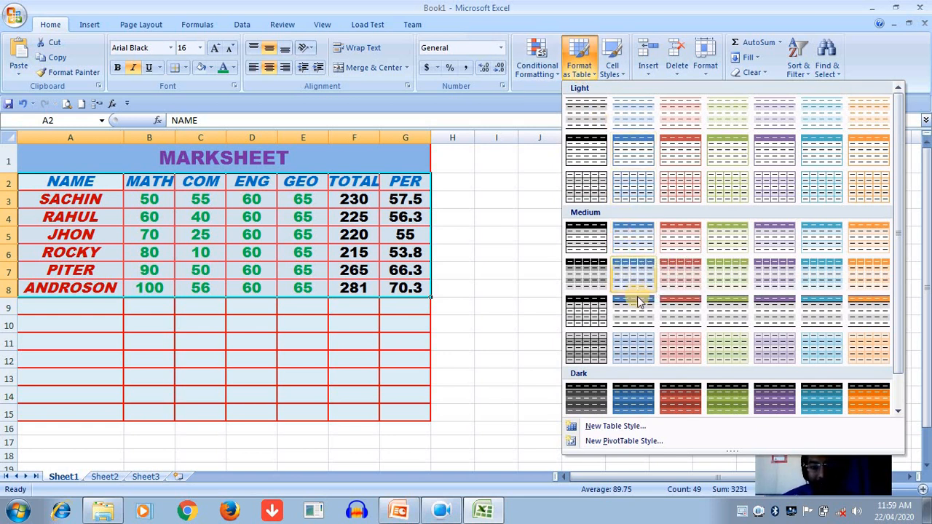
left_click(670, 348)
left_click(481, 277)
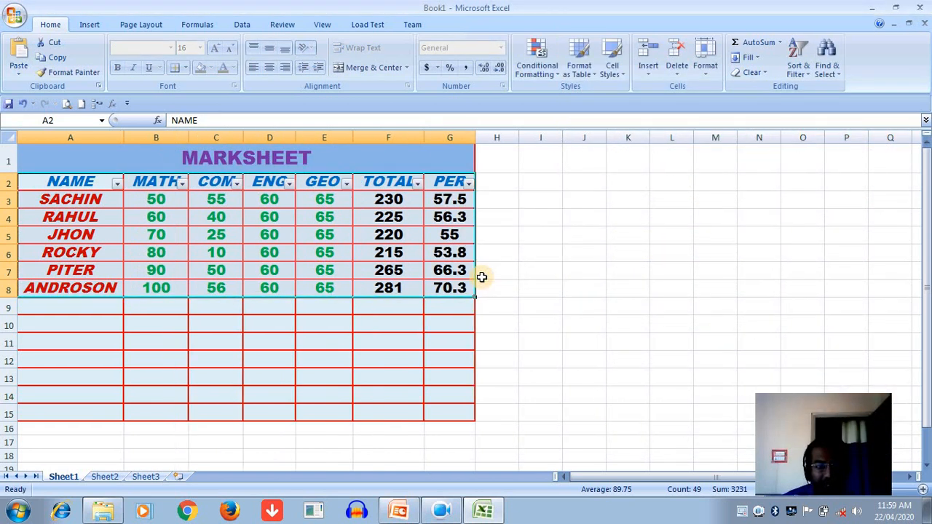
- Try the green and black table styles on the marks table, and apply the blue gridded style
left_click(386, 235)
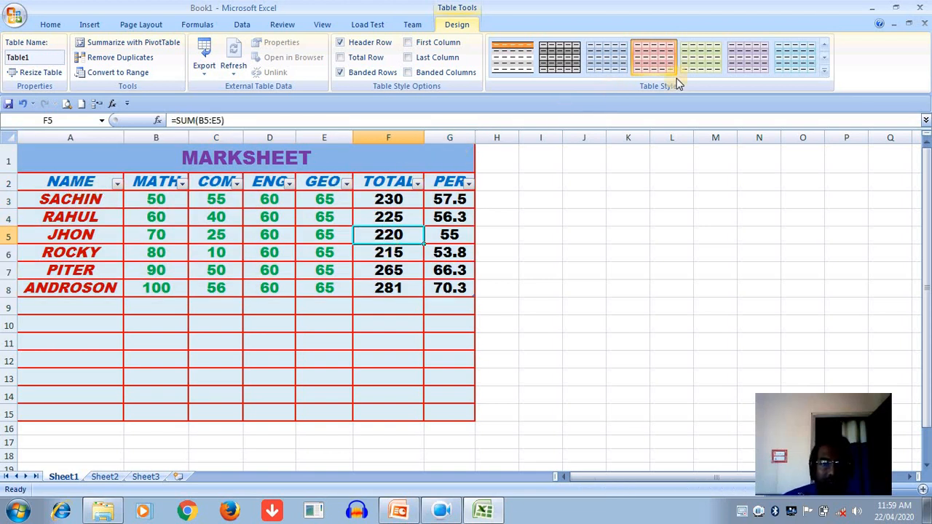
left_click(702, 65)
left_click_drag(102, 185, 433, 286)
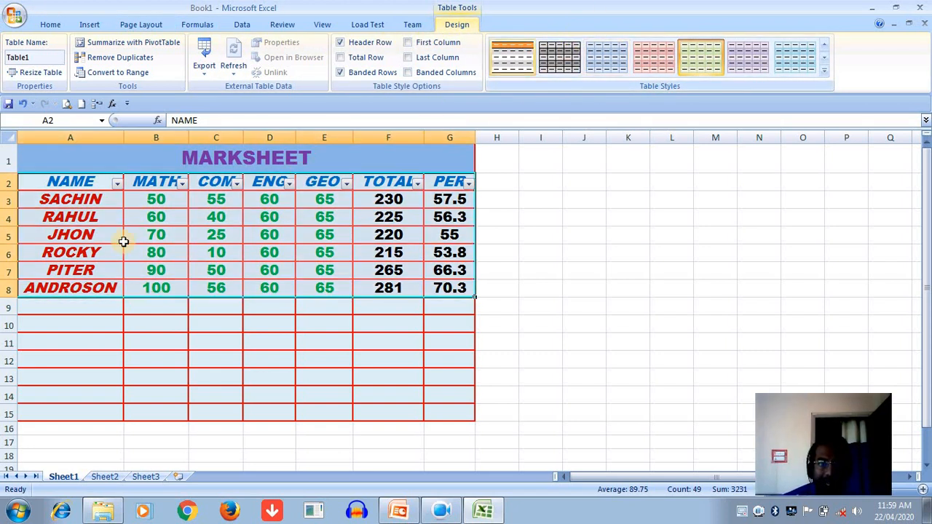
left_click_drag(67, 186, 441, 285)
left_click(557, 58)
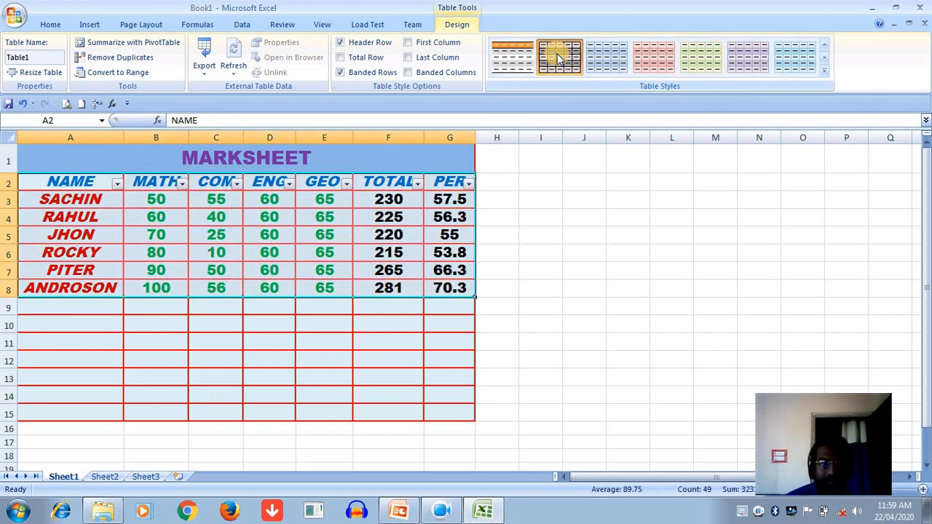
left_click(596, 59)
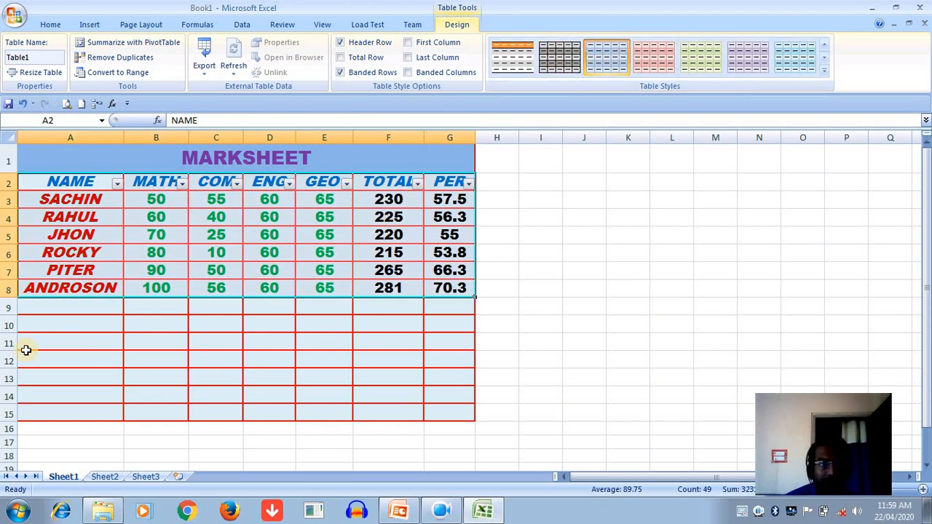